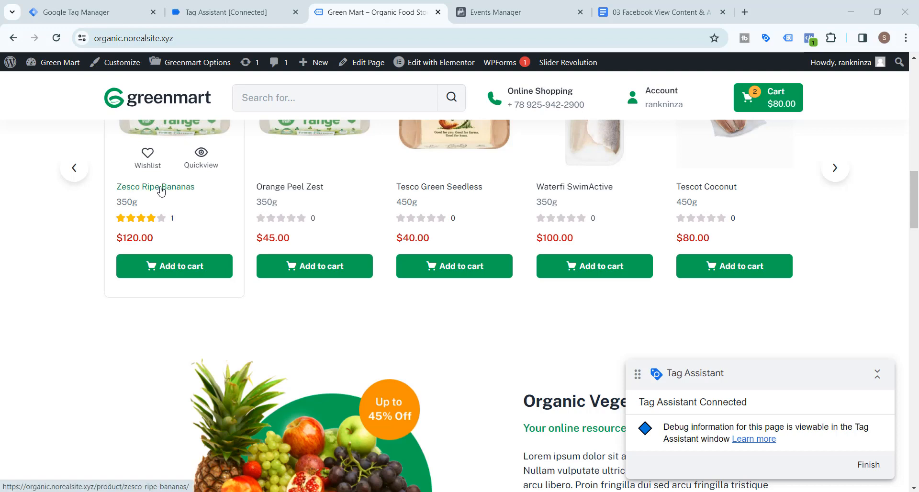
Step: Add Zesco Ripe Bananas to the cart from its product page, and open the add_to_cart event in Tag Assistant
click(161, 191)
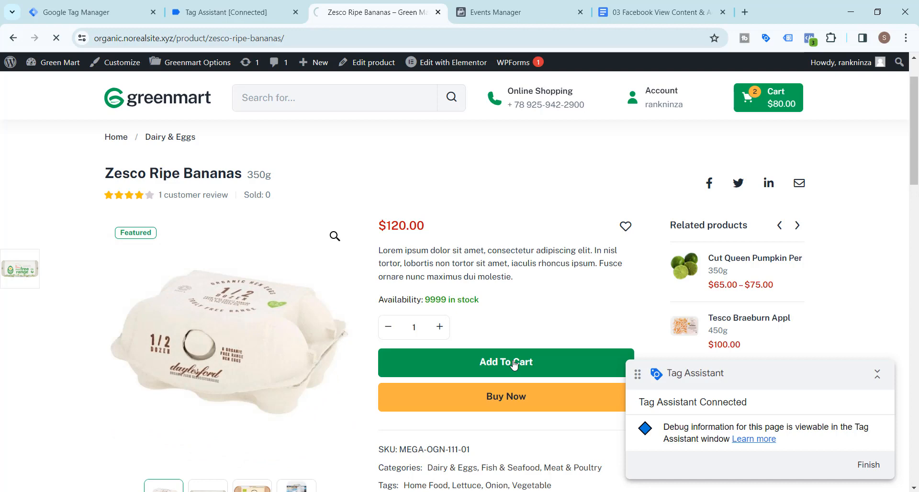
click(212, 12)
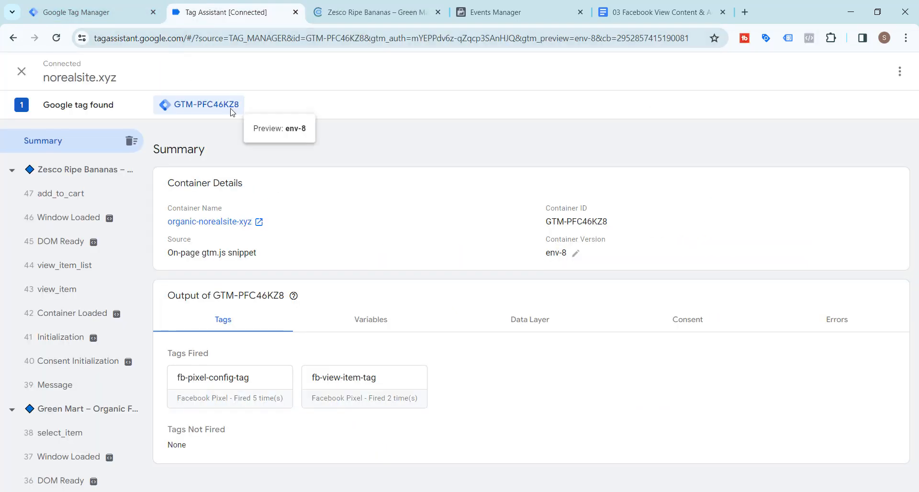
click(62, 195)
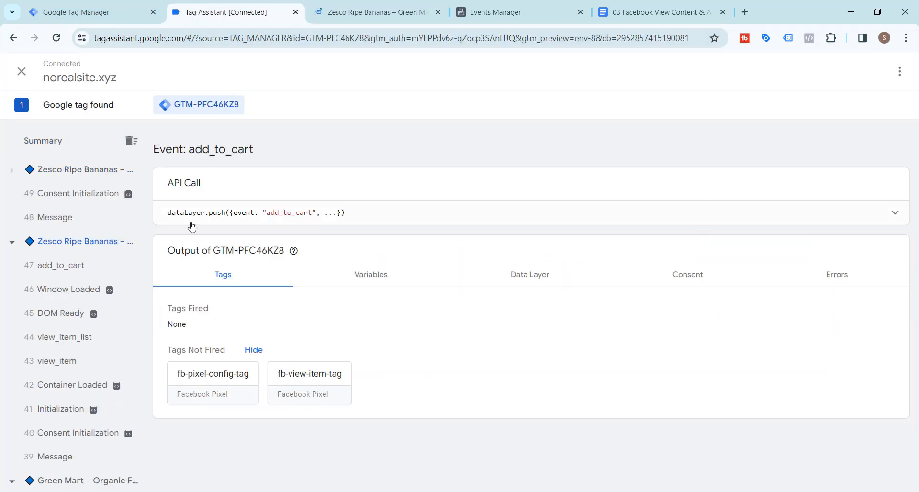
Step: Examine the add_to_cart event's data layer, especially the ecommerce values and the first item's details, and compare them with the store's product page
click(533, 277)
scroll(410, 318, down, 5)
scroll(383, 308, down, 11)
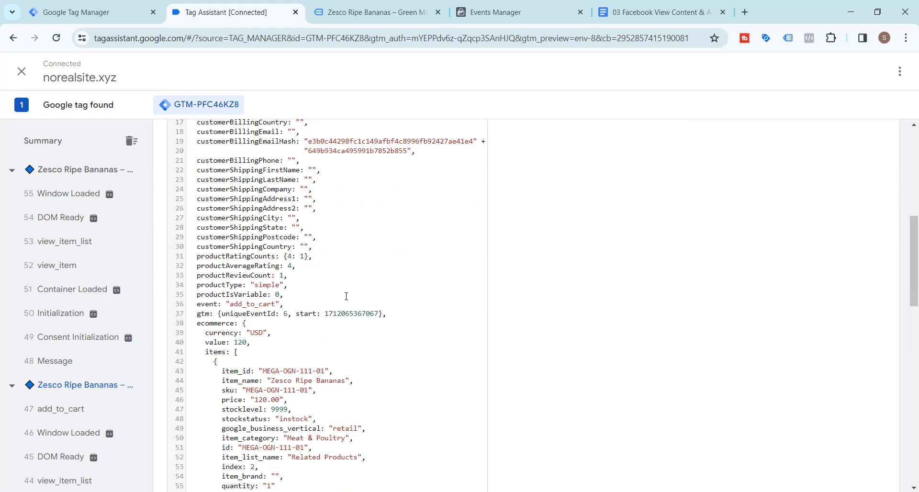
scroll(345, 298, down, 10)
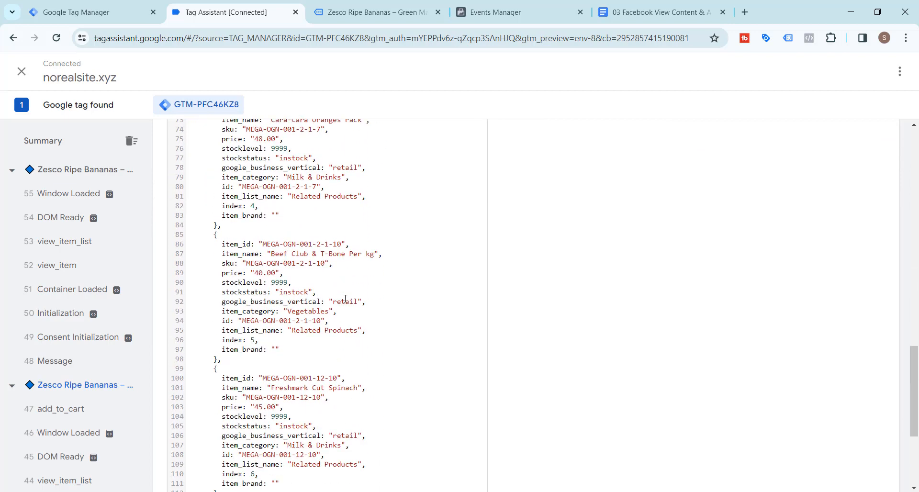
scroll(352, 327, up, 12)
scroll(353, 327, up, 7)
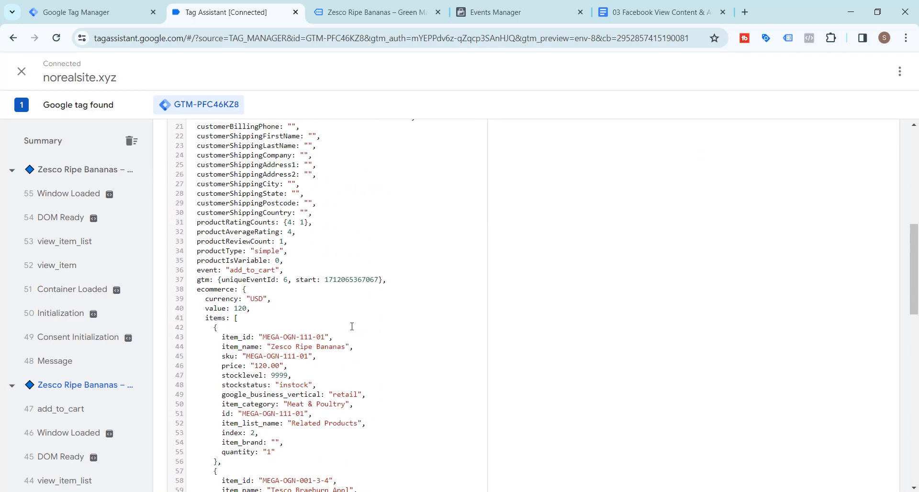
scroll(222, 305, down, 2)
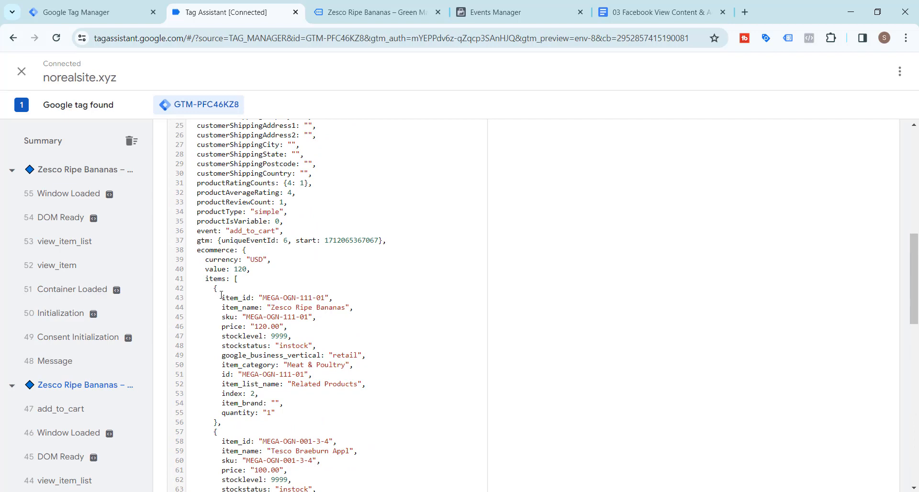
drag(222, 298, 276, 415)
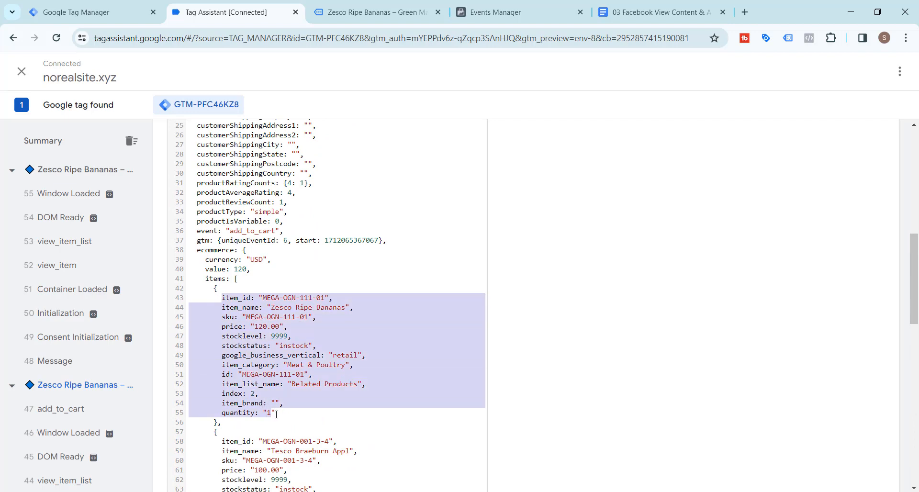
click(286, 311)
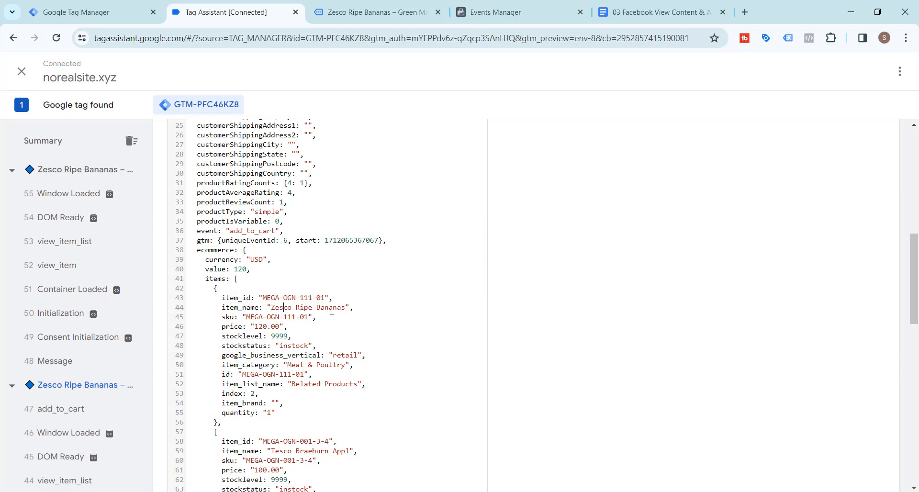
click(367, 11)
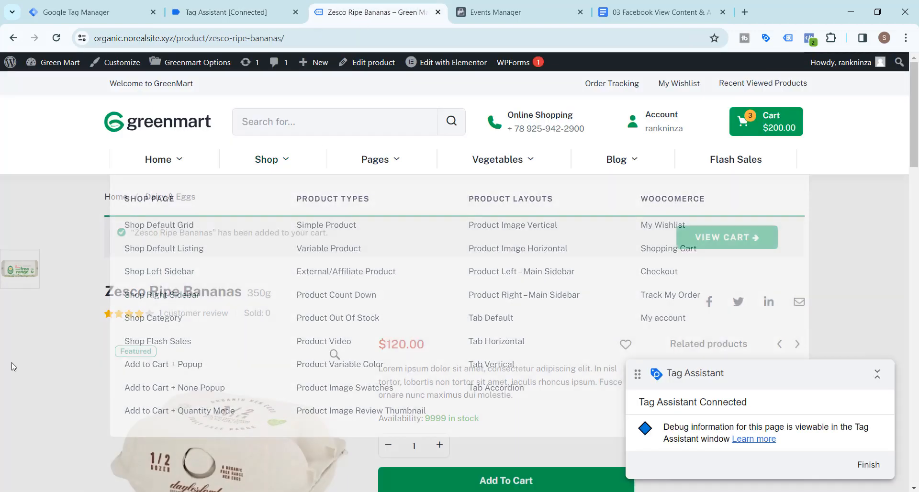
scroll(13, 367, down, 5)
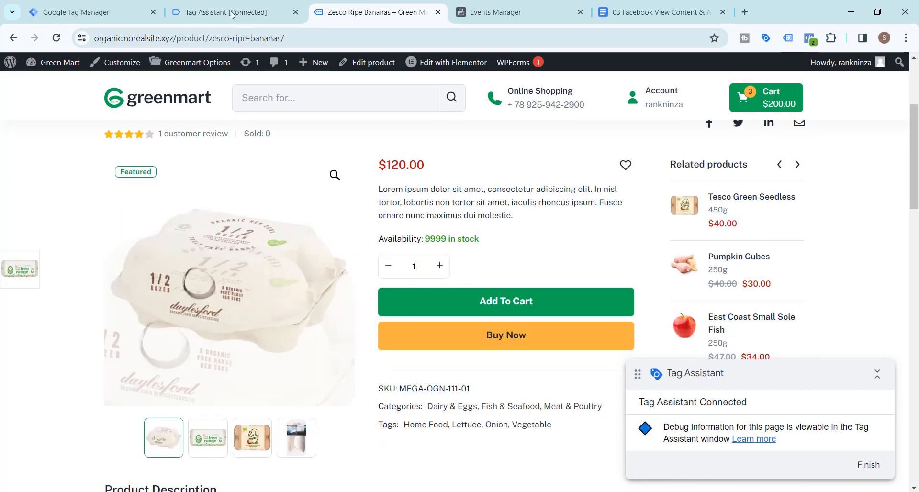
Step: In Google Tag Manager, start a new trigger and name it "Add To Cart Trigger"
click(106, 12)
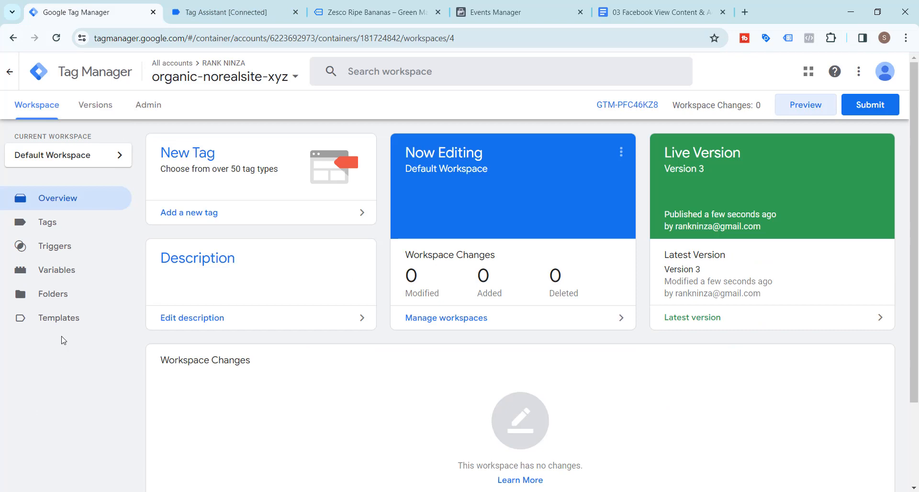
click(71, 252)
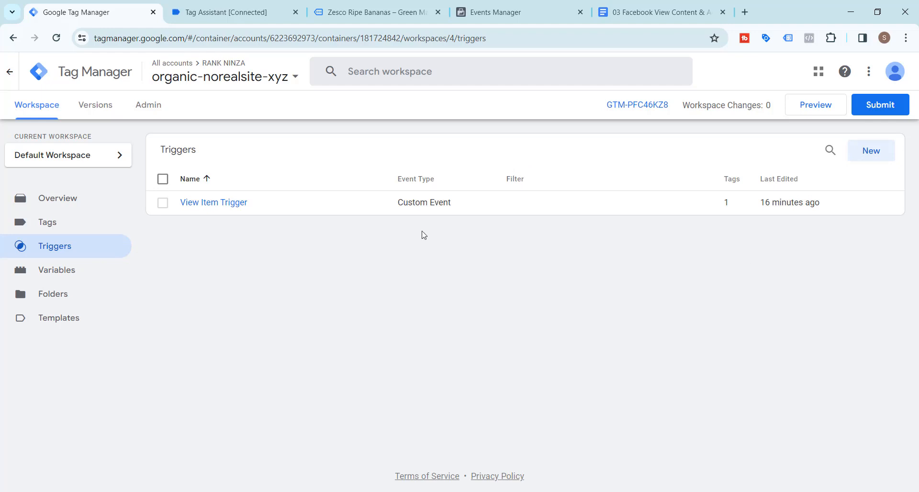
click(869, 154)
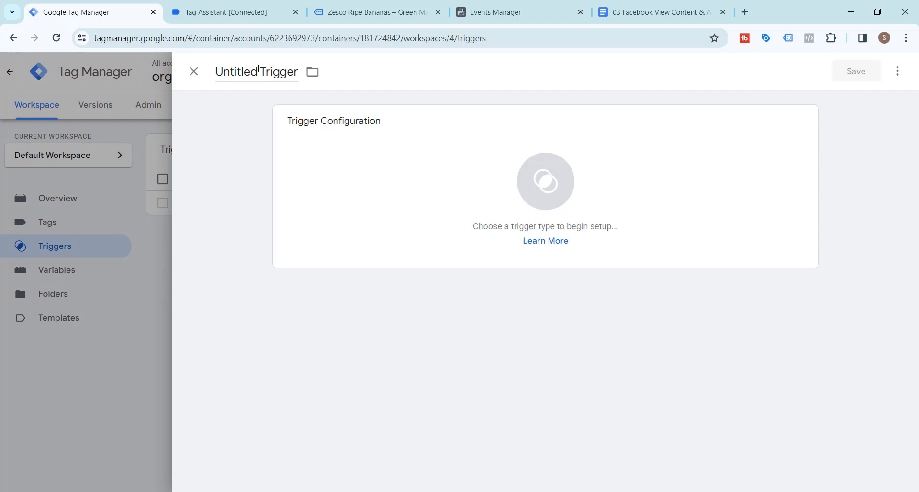
drag(257, 71, 213, 80)
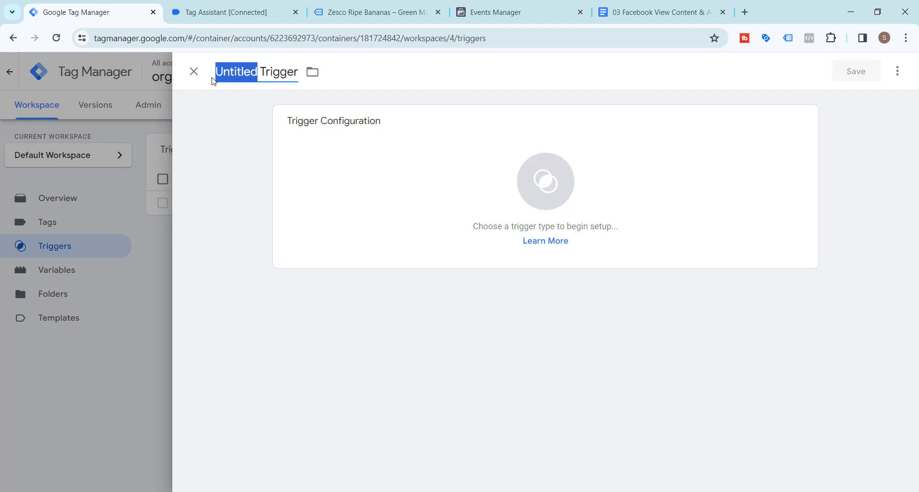
text(Add T)
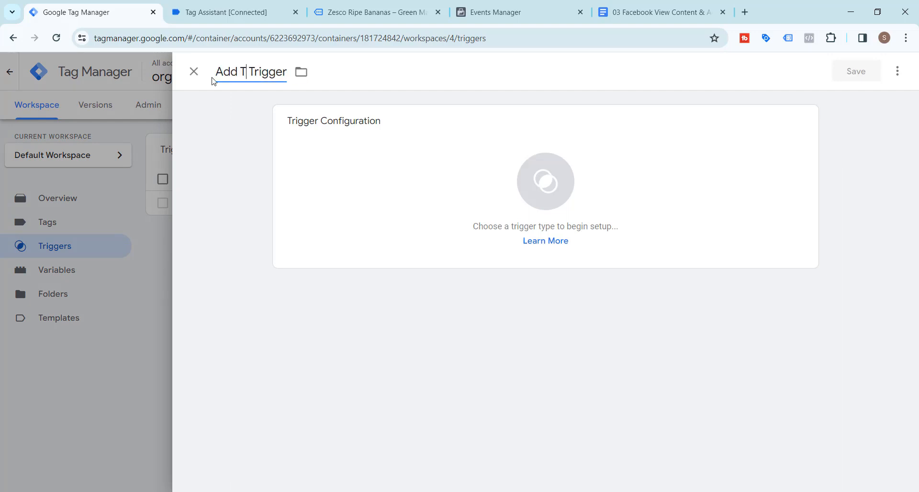
text(o Cart)
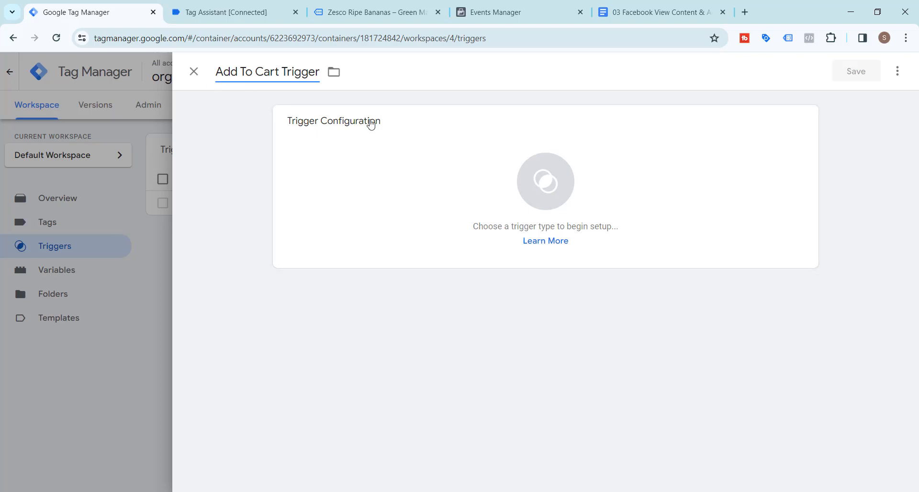
Step: Set the trigger type of the Add To Cart Trigger to Custom Event
click(541, 181)
scroll(622, 272, down, 5)
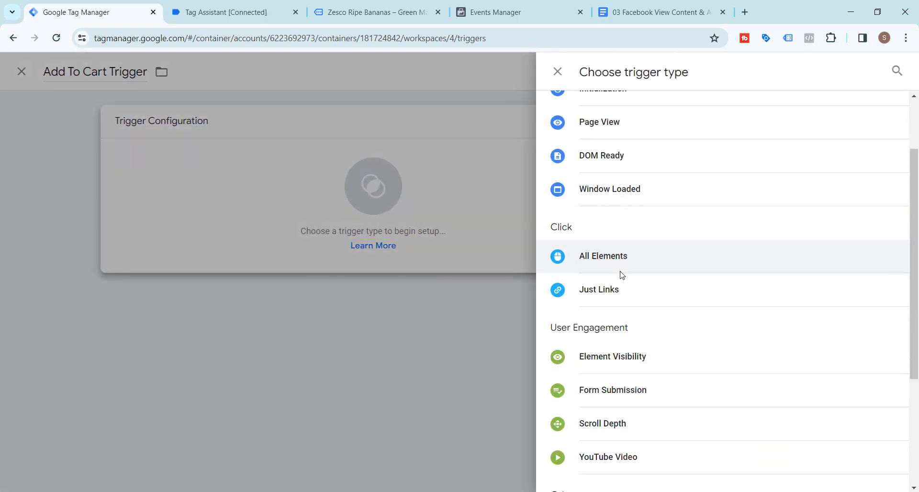
click(619, 371)
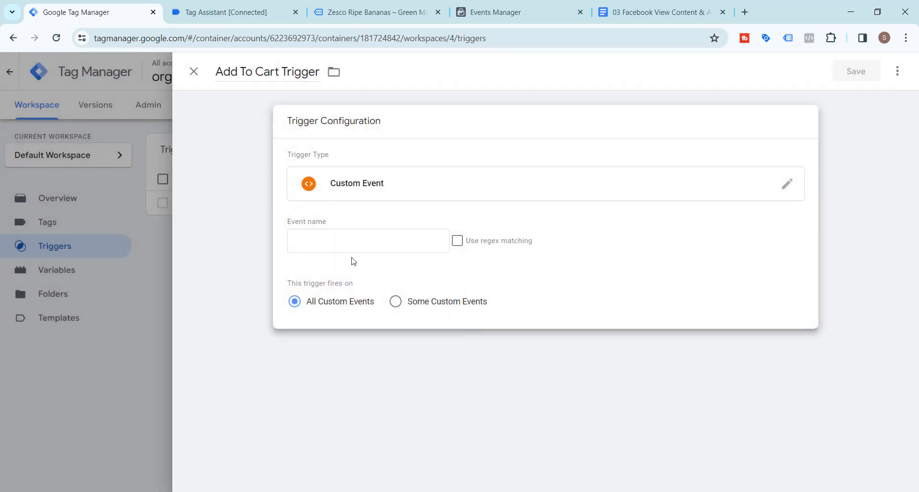
Step: Copy the event name add_to_cart from Tag Assistant into the trigger's event name, and save the trigger
click(351, 246)
click(468, 3)
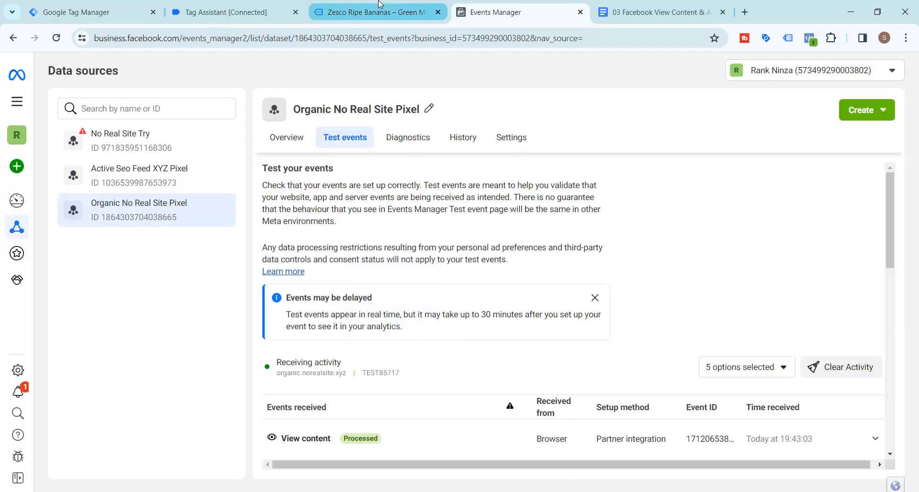
click(373, 12)
click(217, 6)
scroll(274, 234, up, 10)
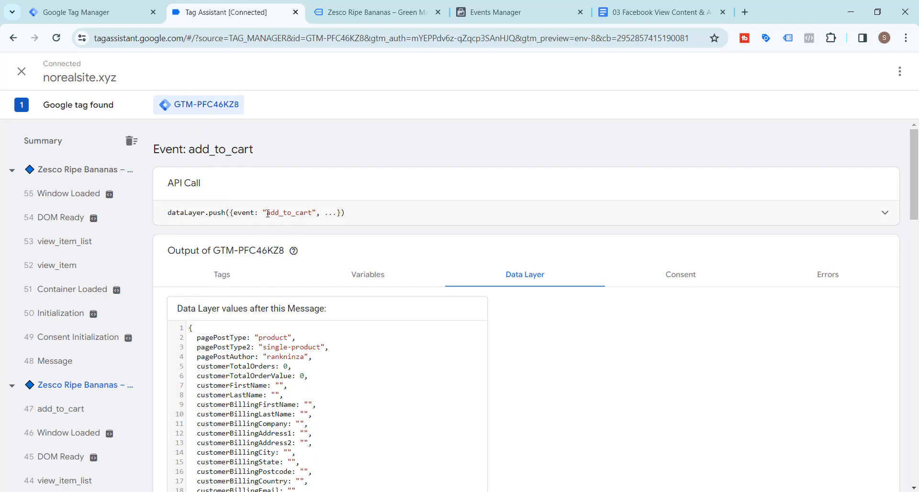
drag(268, 213, 305, 213)
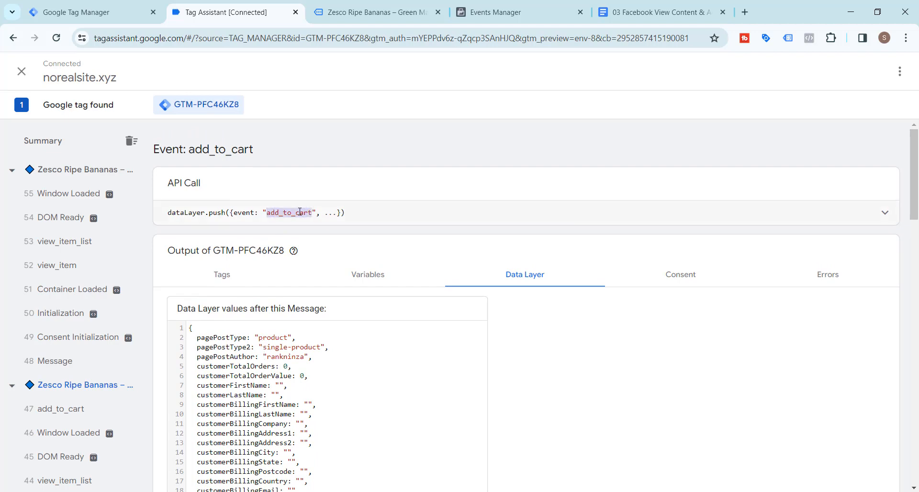
click(99, 8)
text(add_to_cart)
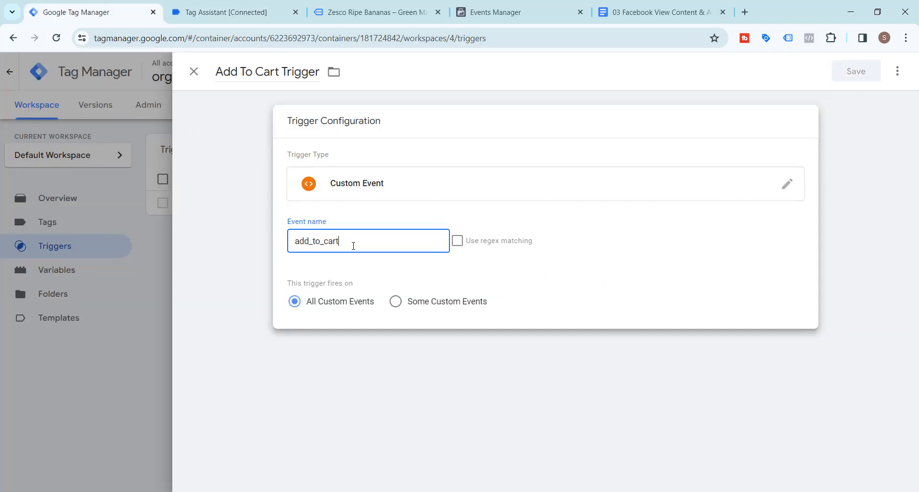
click(856, 73)
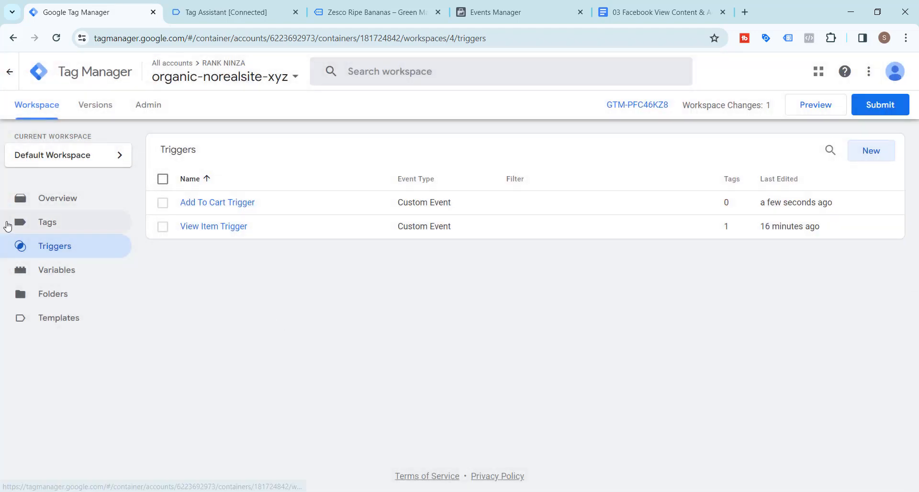
Step: Start a new tag and name it "fb-add-to-cart-tag"
click(9, 224)
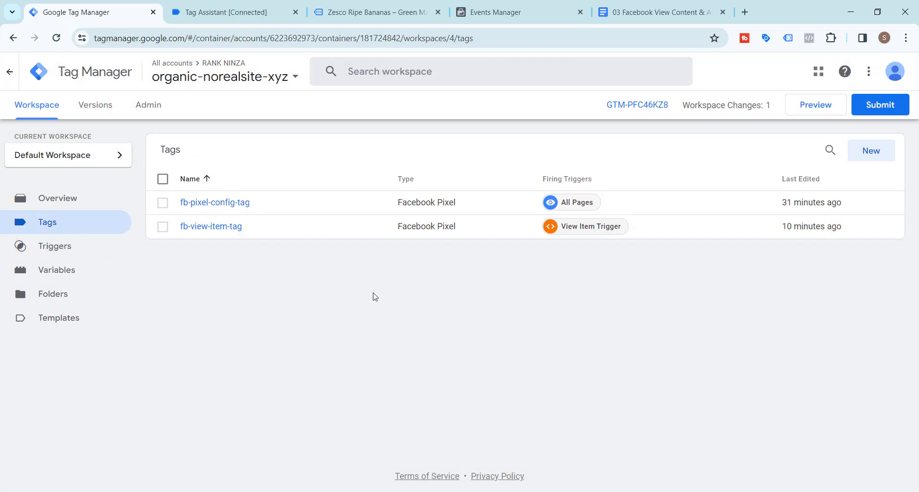
click(877, 154)
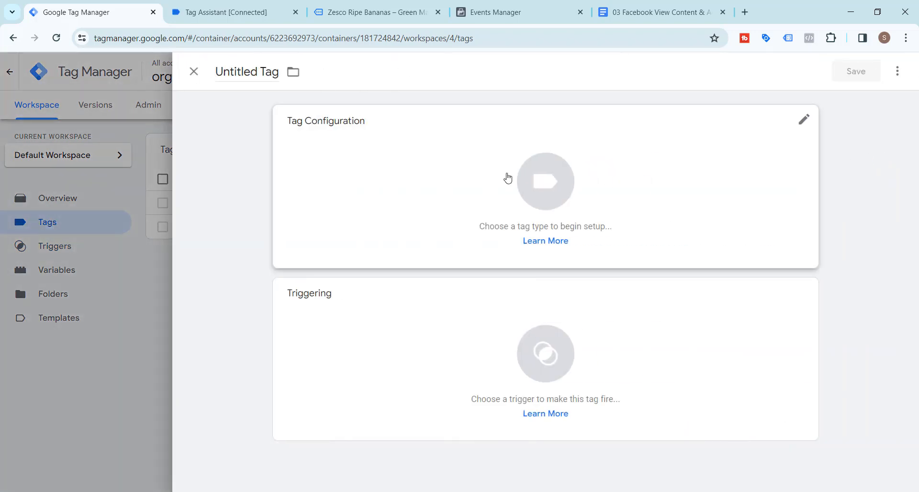
click(248, 71)
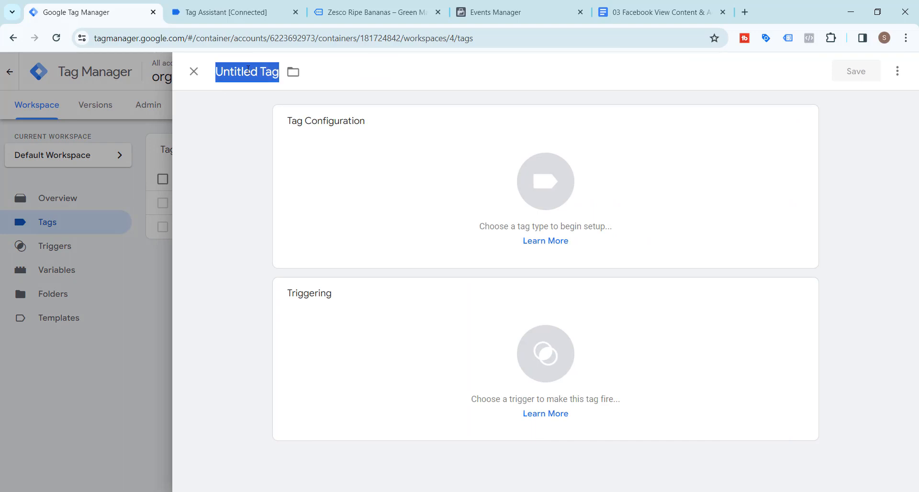
text(fb-add)
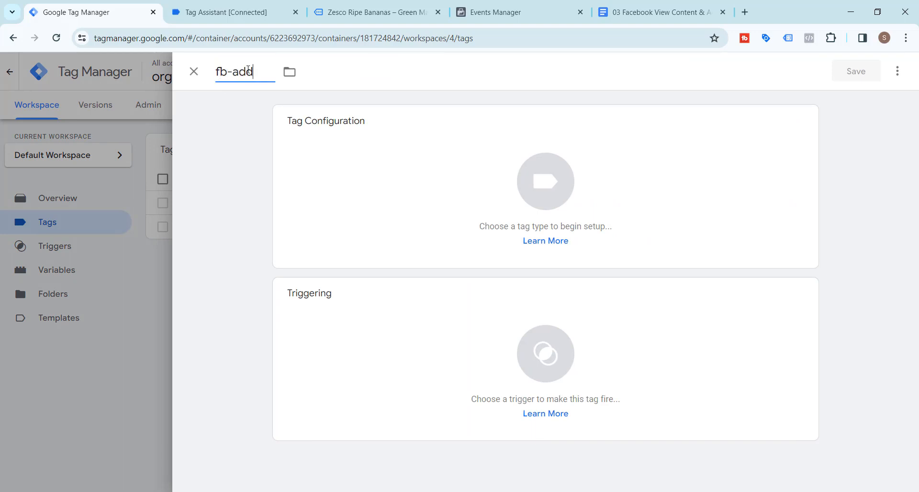
text(-to-cart-tag)
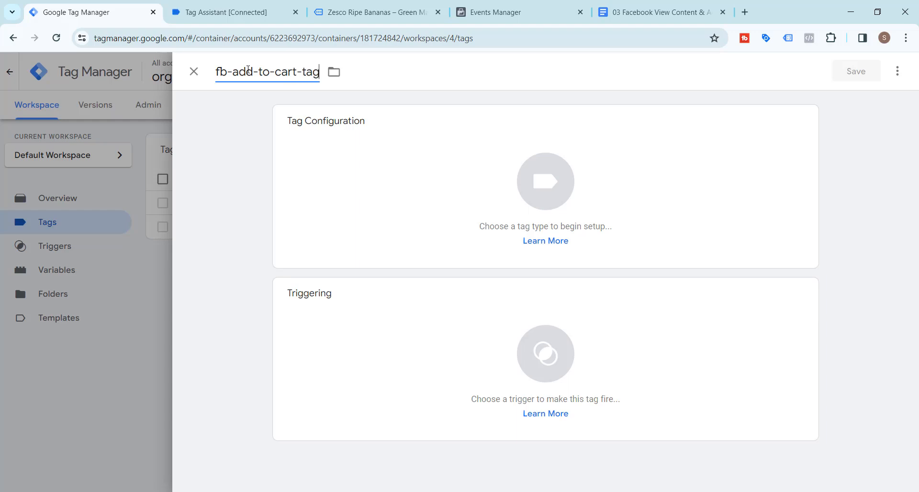
Step: Choose the Facebook Pixel template as the tag type for the new tag
click(548, 183)
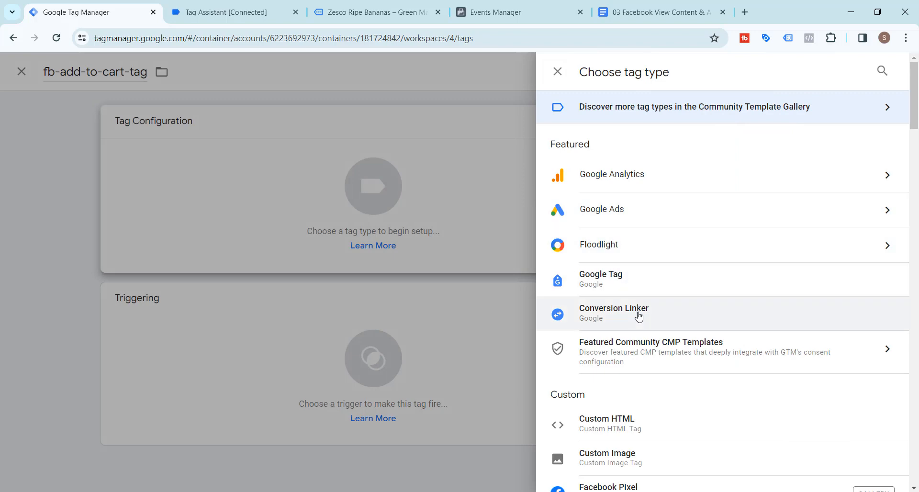
scroll(652, 316, down, 3)
click(648, 371)
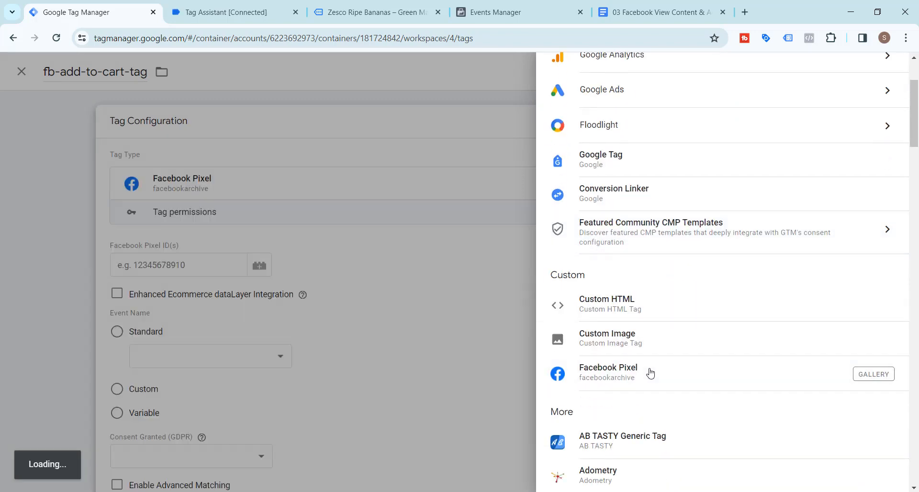
Step: Set the tag's Facebook Pixel ID to the fb-pixel-id variable
click(347, 249)
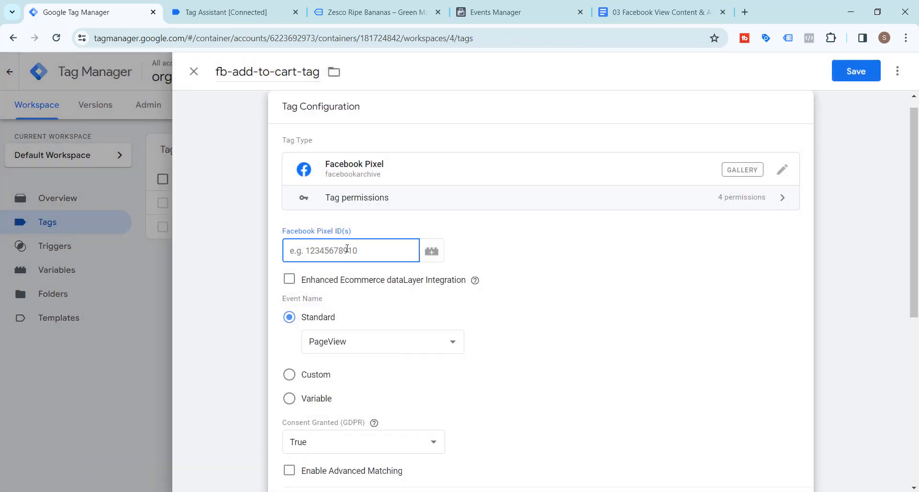
click(432, 252)
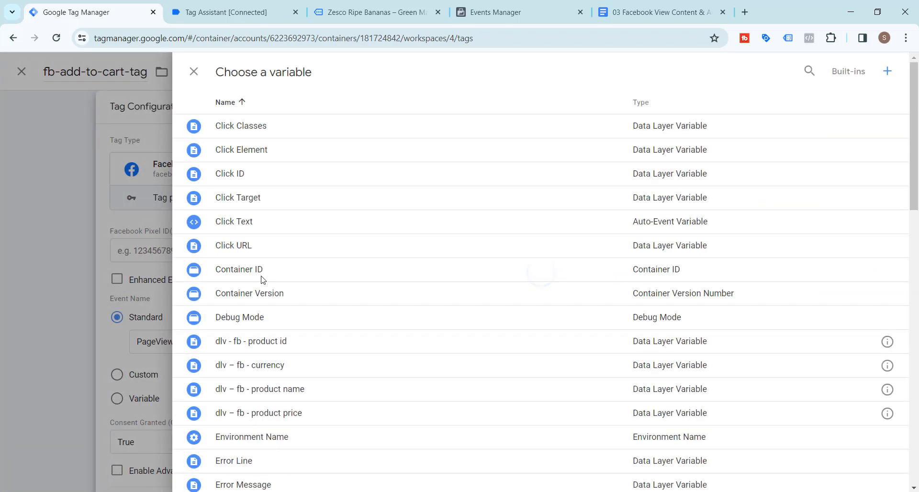
scroll(262, 292, down, 5)
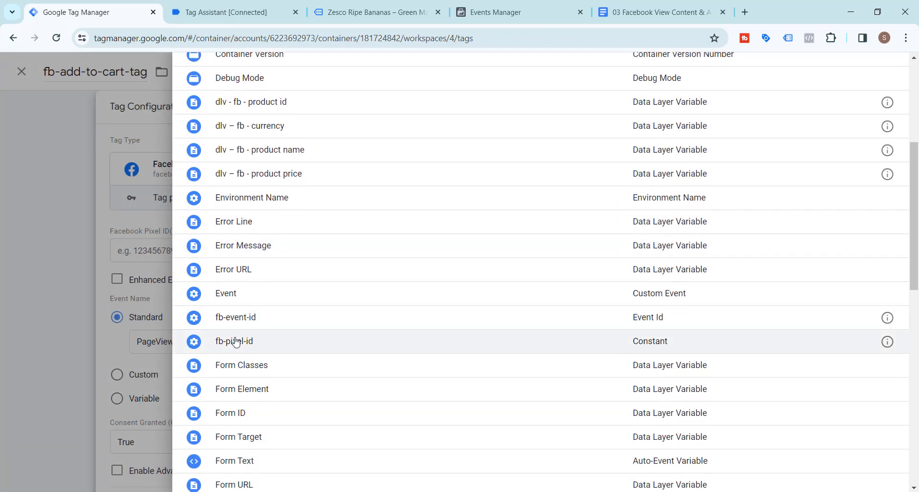
click(233, 341)
scroll(233, 304, down, 5)
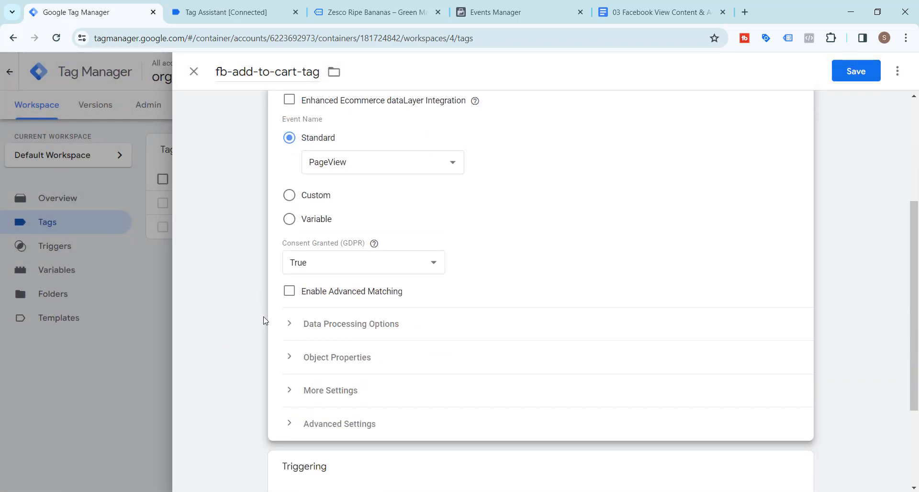
Step: Set the tag's Event ID to the fb-event-id variable
click(293, 391)
scroll(357, 378, down, 4)
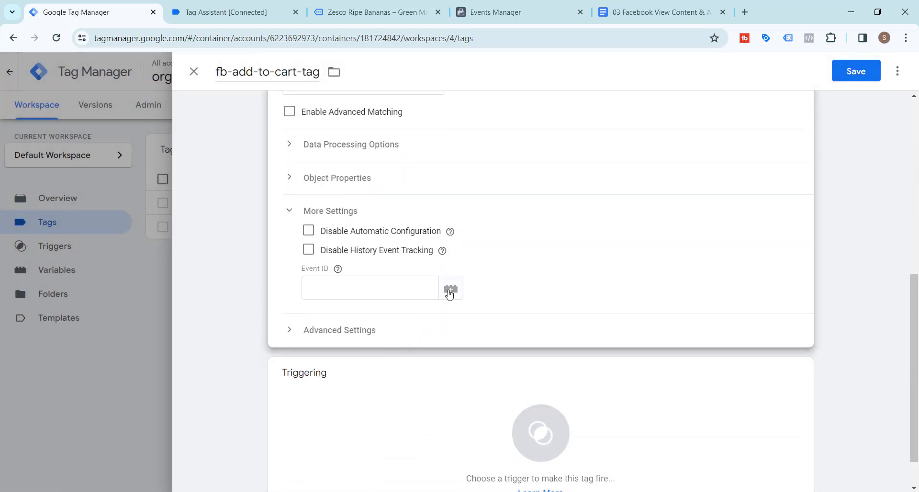
click(450, 288)
scroll(273, 275, down, 6)
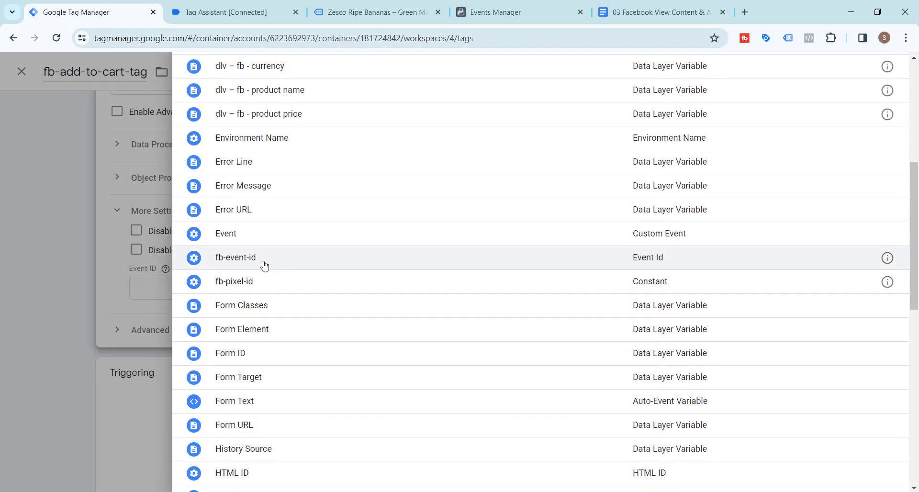
click(262, 261)
Step: Add five empty property rows to the tag's Object Properties
scroll(267, 324, up, 4)
scroll(266, 324, up, 1)
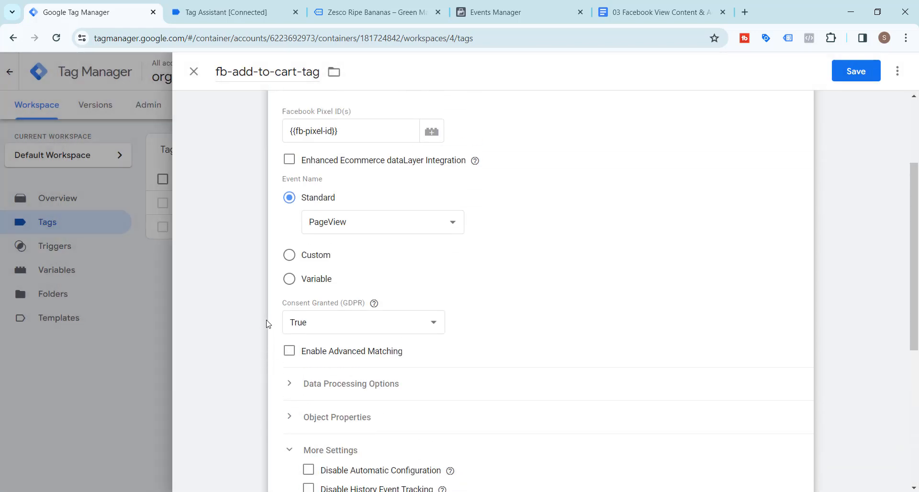
click(290, 416)
scroll(288, 405, down, 4)
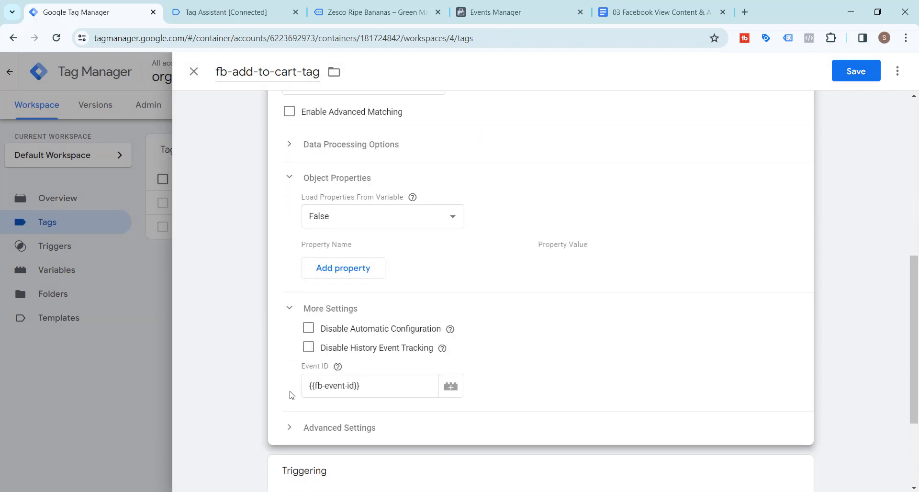
click(318, 267)
click(337, 297)
click(341, 325)
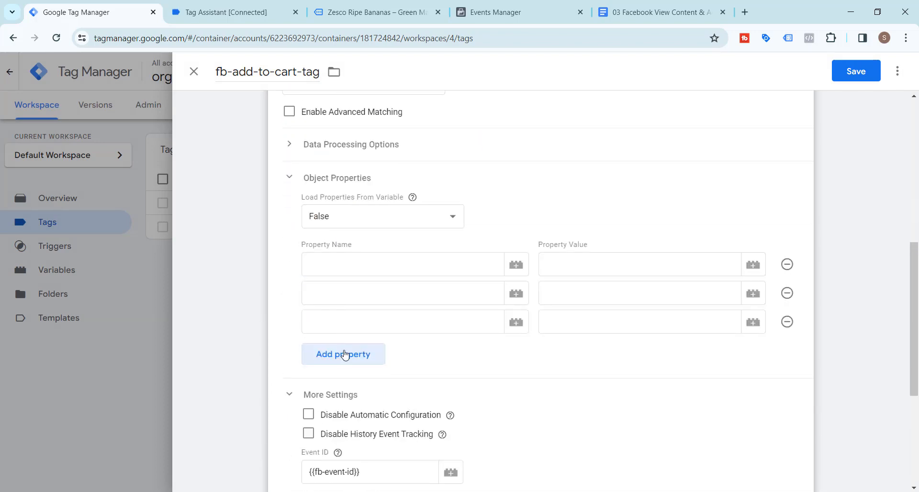
click(346, 355)
click(348, 379)
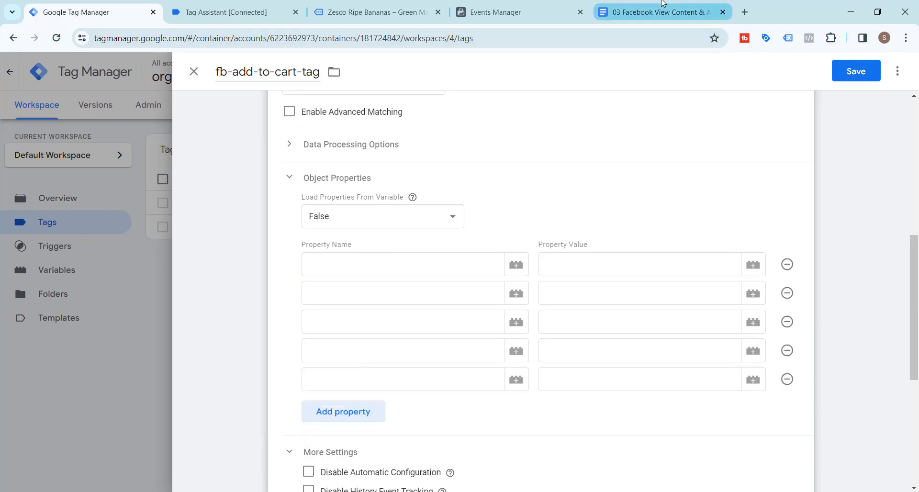
Step: Copy content_type from the recommended parameters in the Google Docs document into the tag's first property name
click(660, 12)
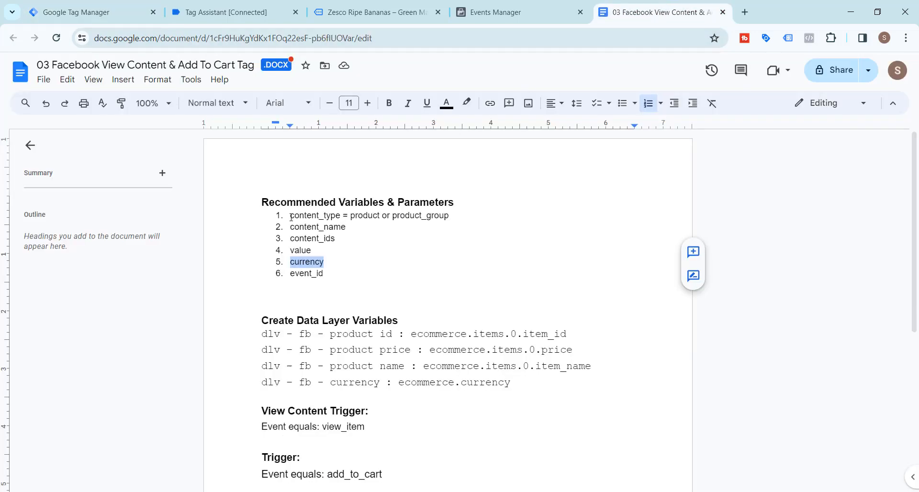
drag(291, 216, 344, 216)
key(ctrl+c)
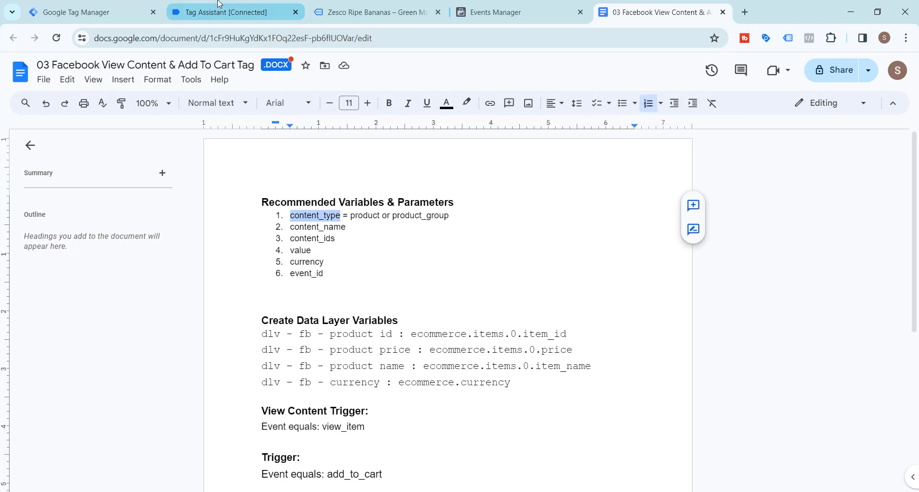
click(229, 11)
click(91, 12)
click(328, 264)
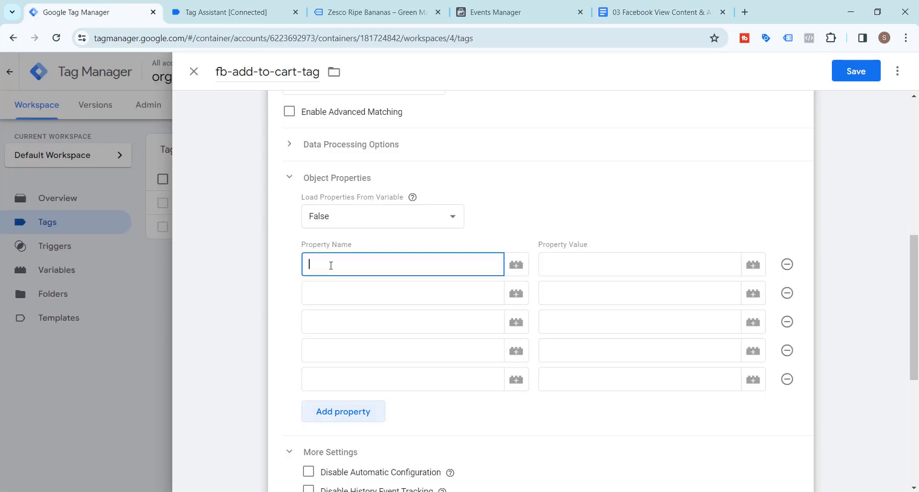
key(ctrl+v)
Step: Copy content_name from the Google Docs parameter list into the tag's second property name
click(660, 12)
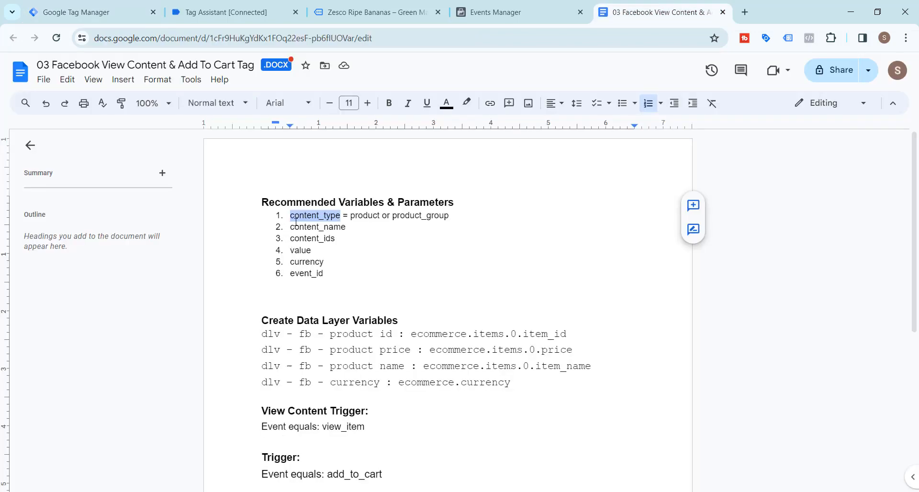
drag(292, 228, 343, 228)
key(ctrl+c)
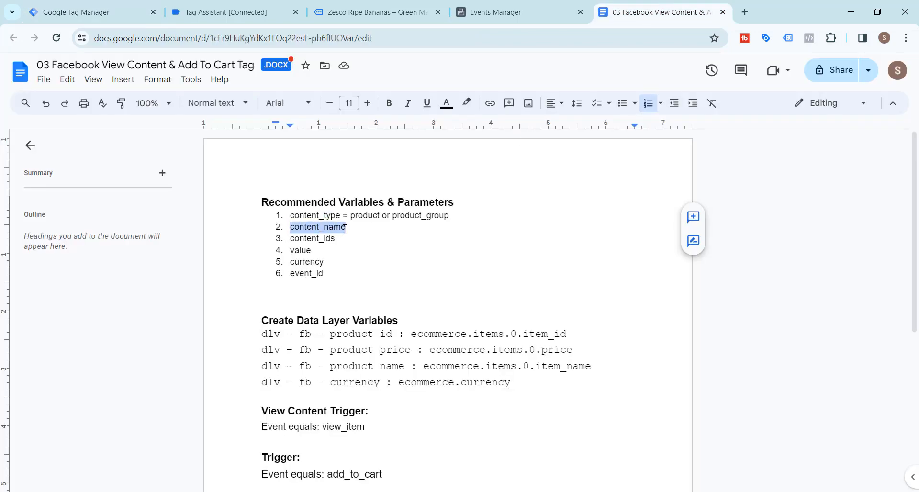
click(91, 12)
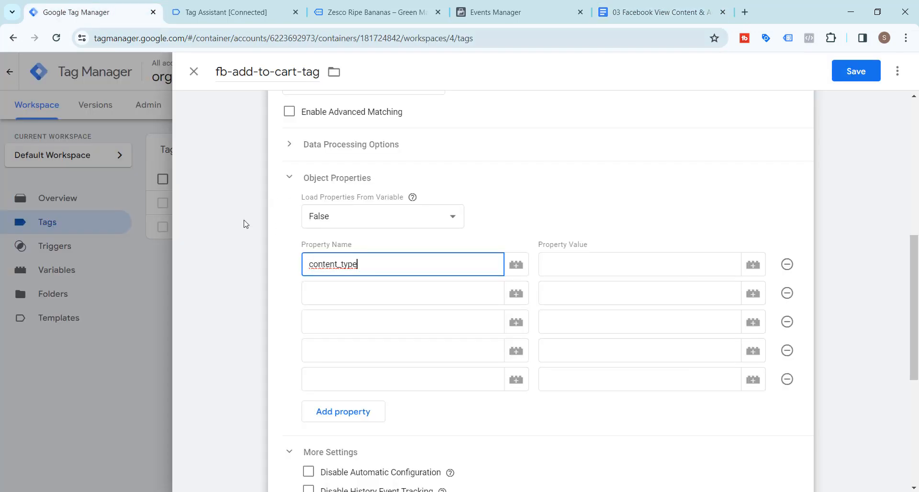
click(332, 295)
key(ctrl+v)
Step: Copy content_ids from the Google Docs parameter list into the tag's third property name
click(661, 12)
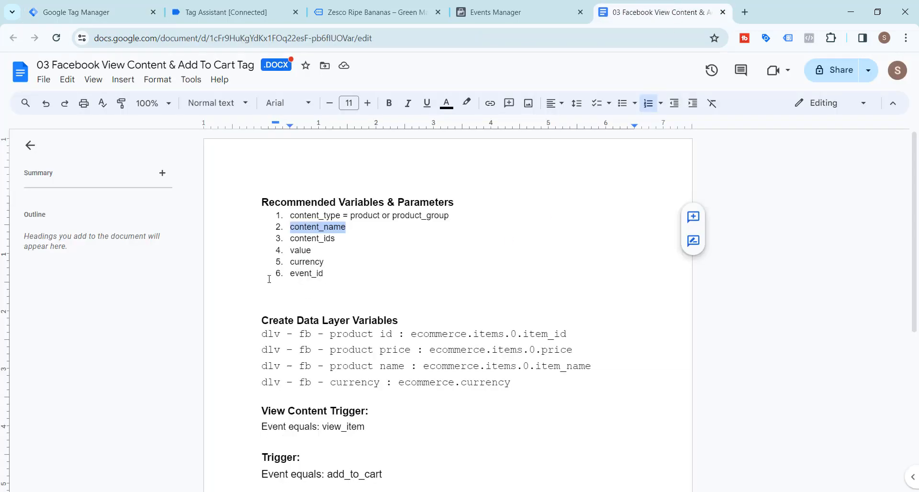
drag(291, 238, 335, 236)
key(ctrl+c)
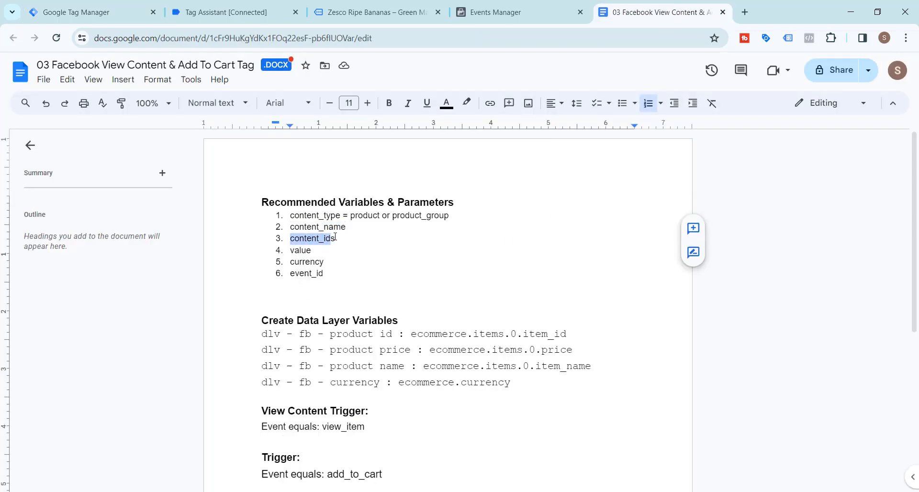
click(62, 10)
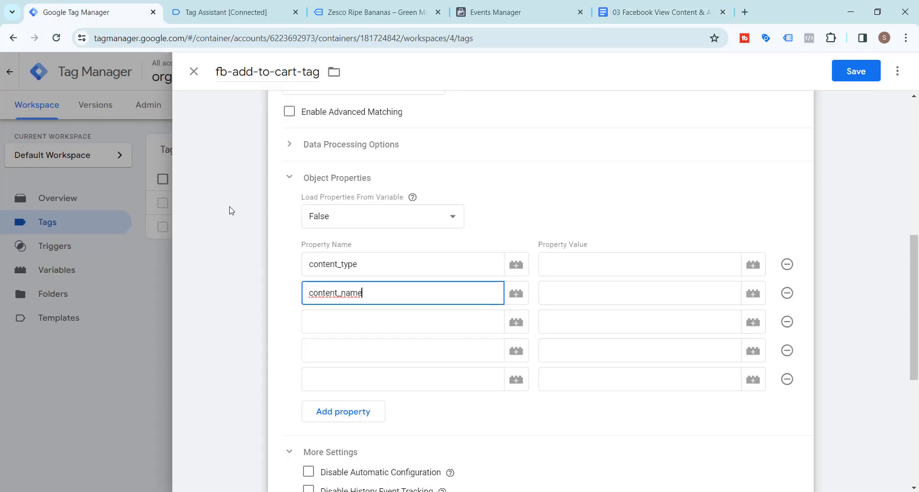
click(327, 324)
key(ctrl+v)
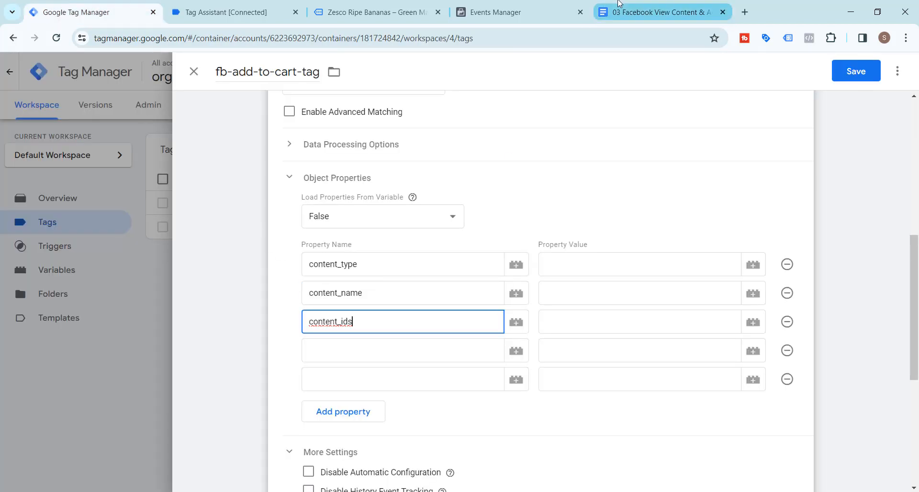
Step: Copy value from the Google Docs parameter list into the tag's fourth property name
click(623, 10)
double_click(299, 250)
key(ctrl+c)
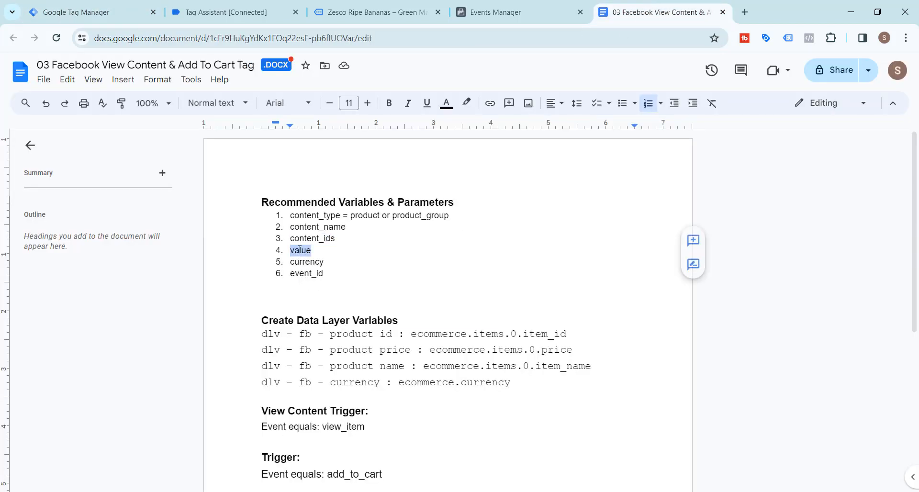
click(91, 12)
click(312, 350)
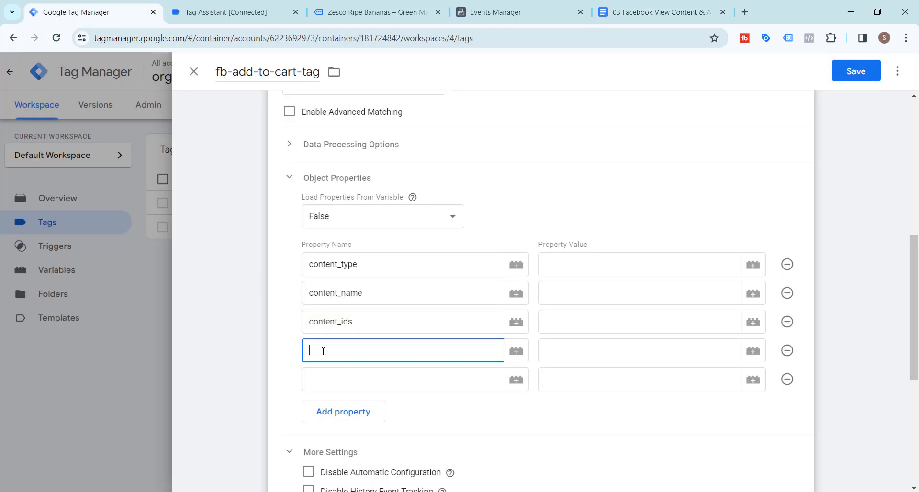
key(ctrl+v)
Step: Copy currency from the Google Docs parameter list into the tag's fifth property name
click(658, 11)
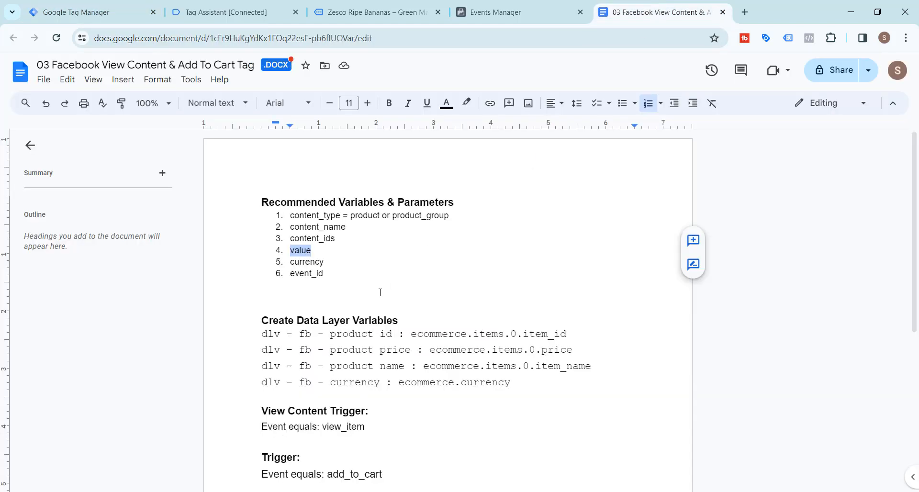
double_click(302, 262)
key(ctrl+c)
click(91, 12)
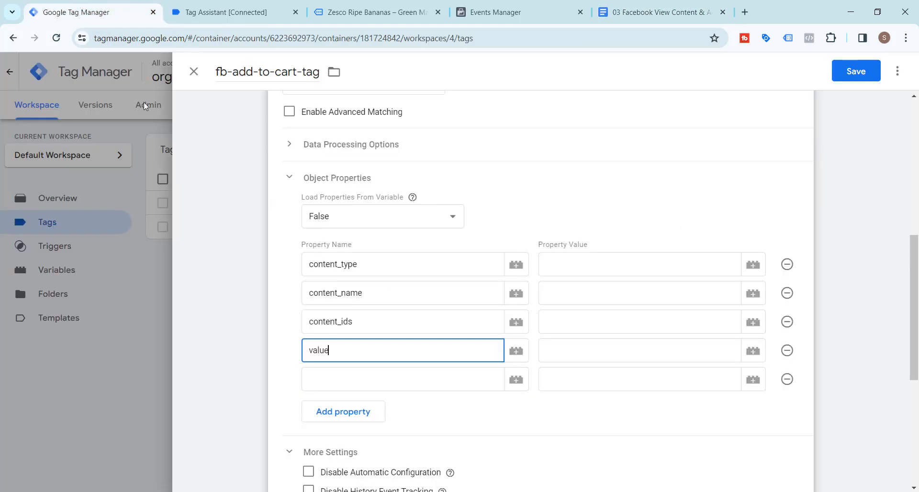
click(332, 378)
key(ctrl+v)
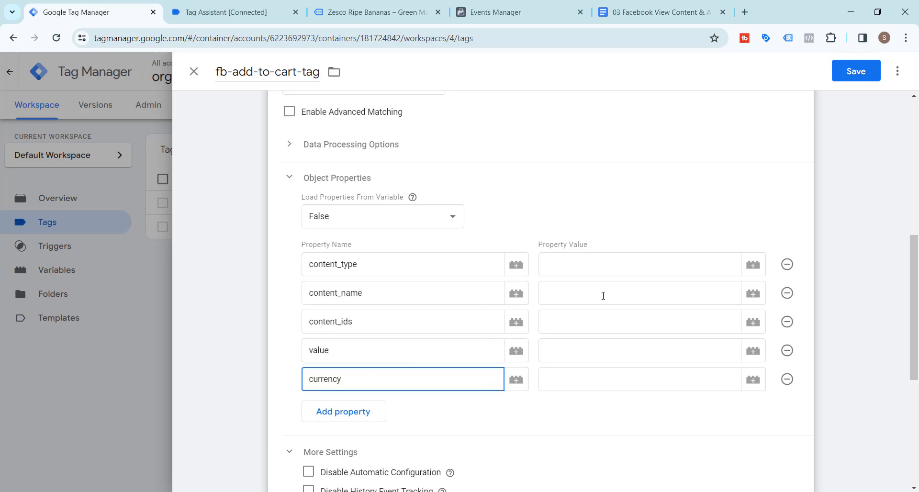
Step: Set the content_type property to product and content_name to the "dlv – fb - product name" variable
click(627, 265)
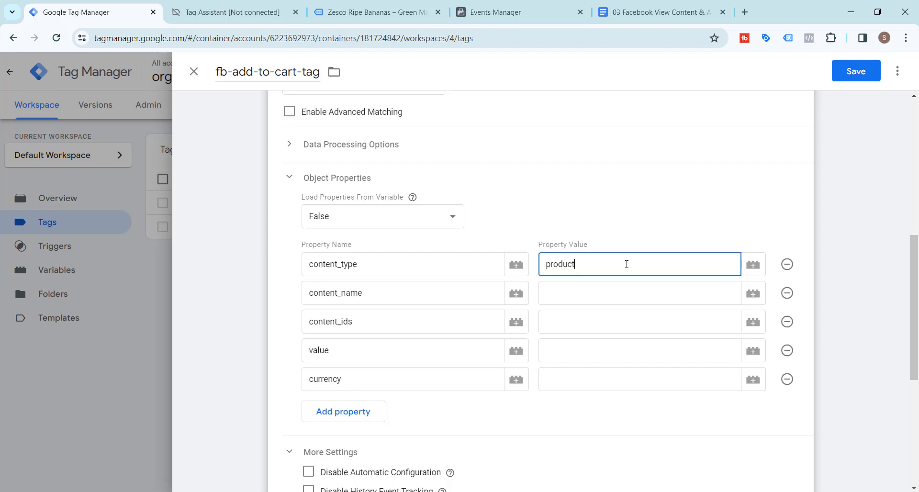
click(752, 293)
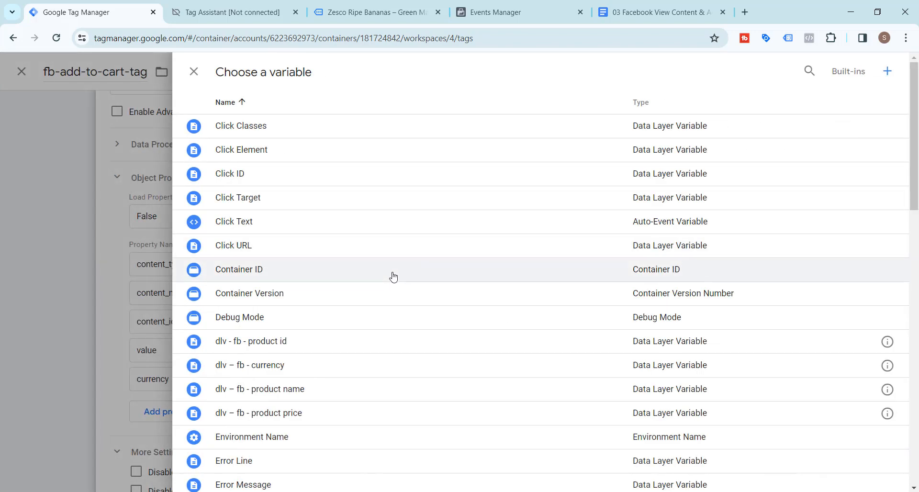
scroll(393, 276, down, 3)
click(338, 270)
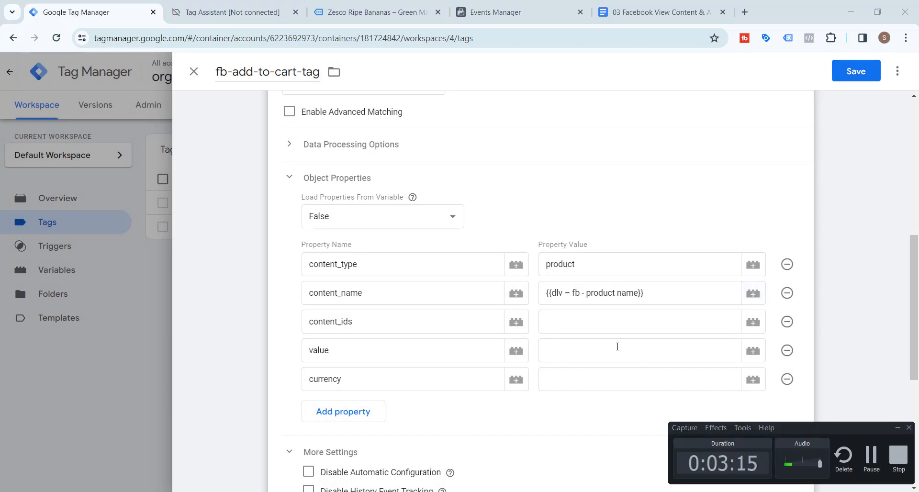
Step: Set the content_ids property to the "dlv - fb - product id" variable
click(753, 321)
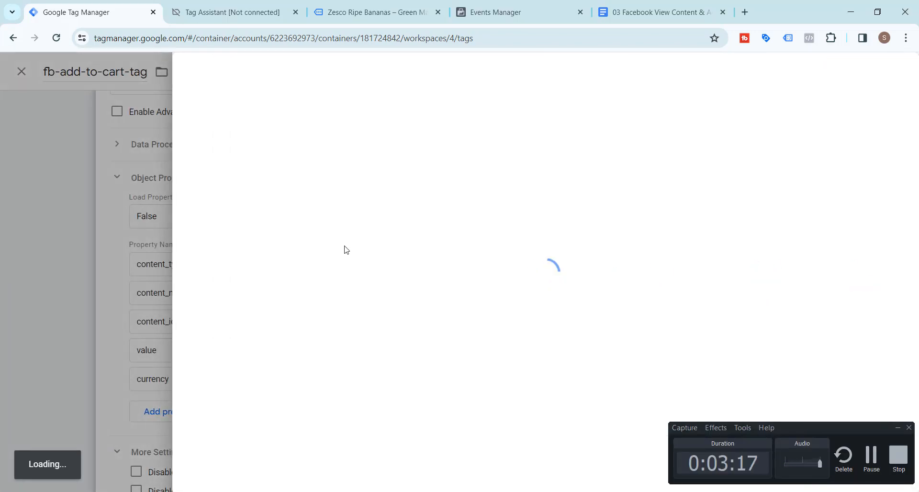
click(297, 345)
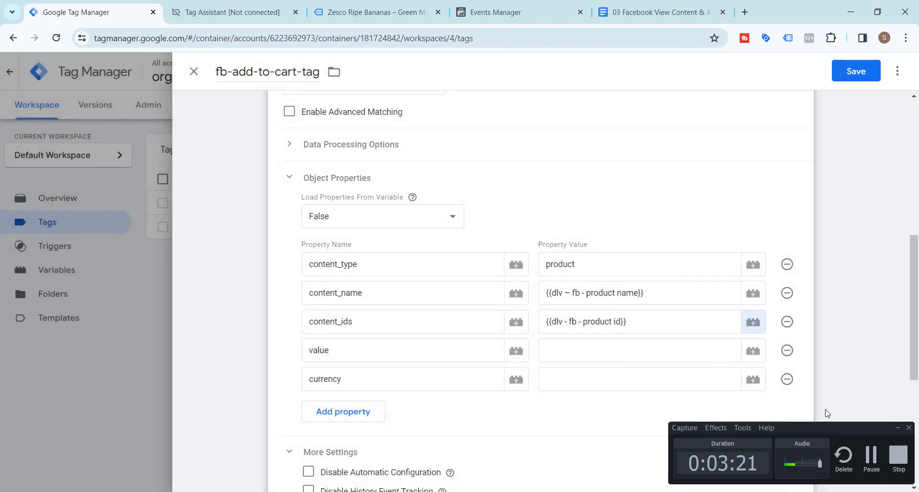
click(897, 429)
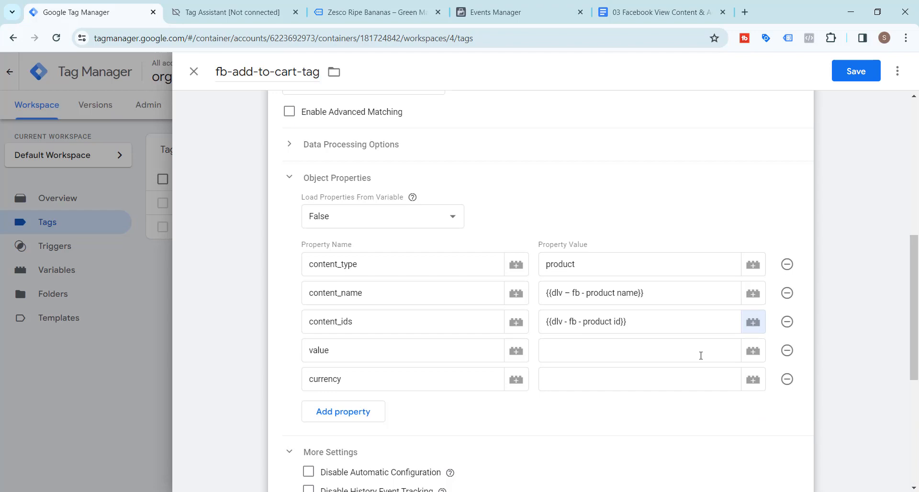
Step: Set the value property to the "dlv – fb - product price" variable and currency to "dlv – fb - currency"
click(754, 359)
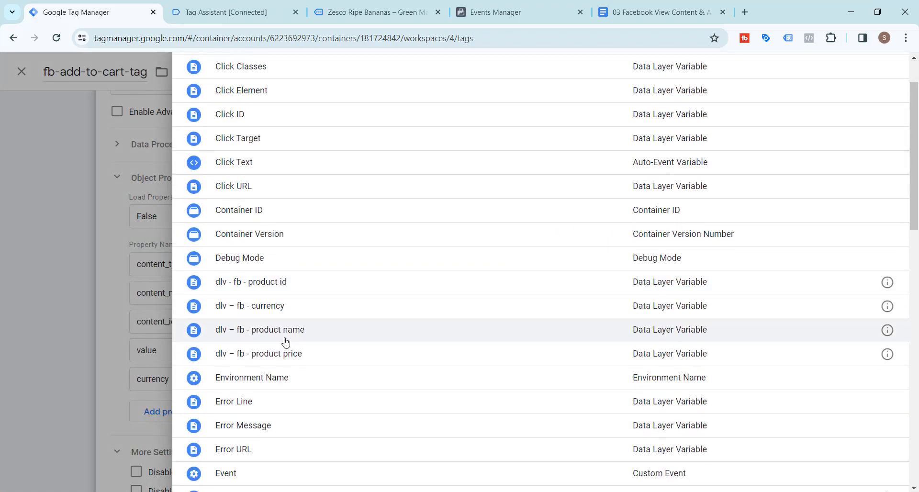
click(288, 354)
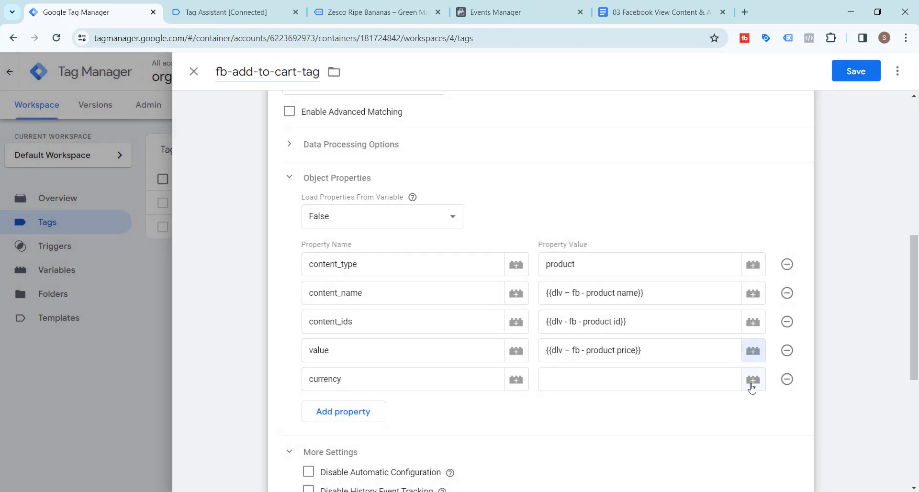
click(753, 385)
scroll(355, 311, down, 1)
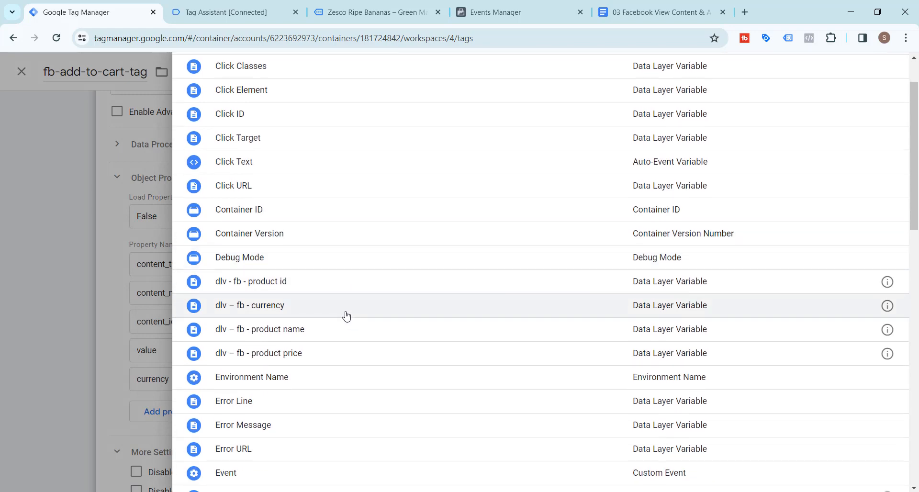
click(347, 306)
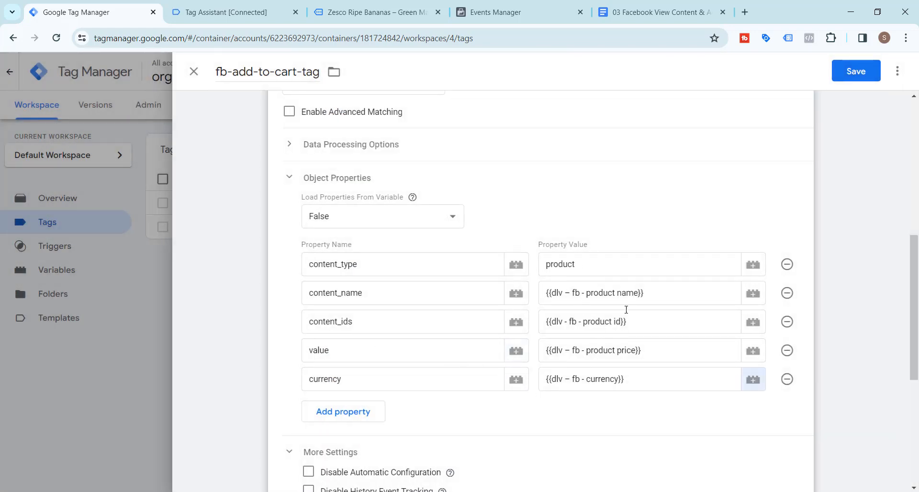
Step: Set the tag's standard event name to AddToCart
scroll(588, 370, down, 2)
scroll(588, 371, up, 8)
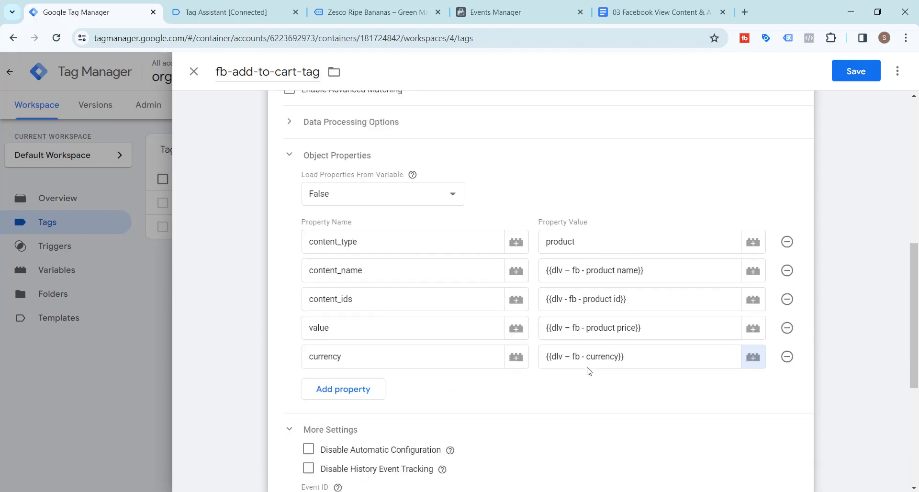
scroll(589, 371, up, 1)
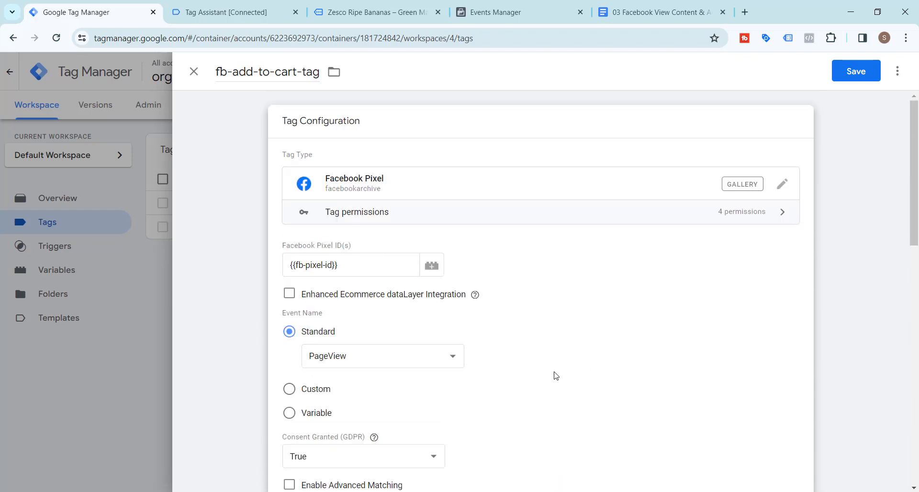
click(452, 359)
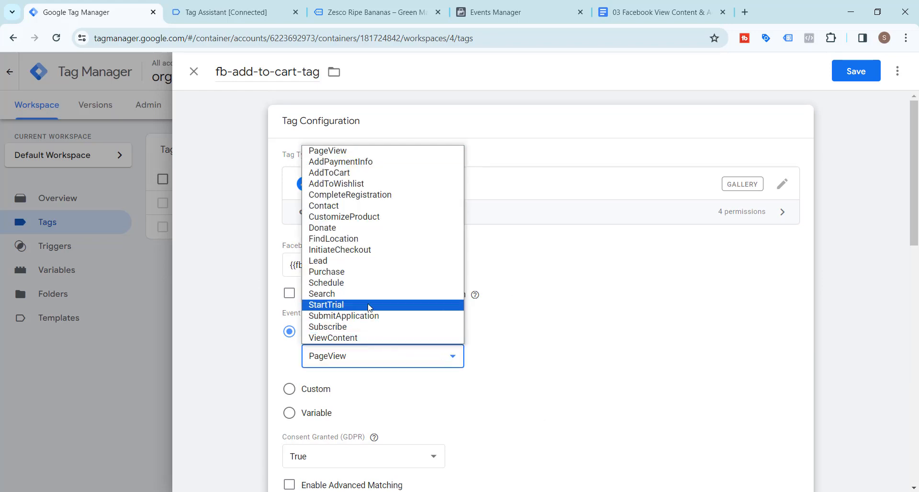
click(360, 173)
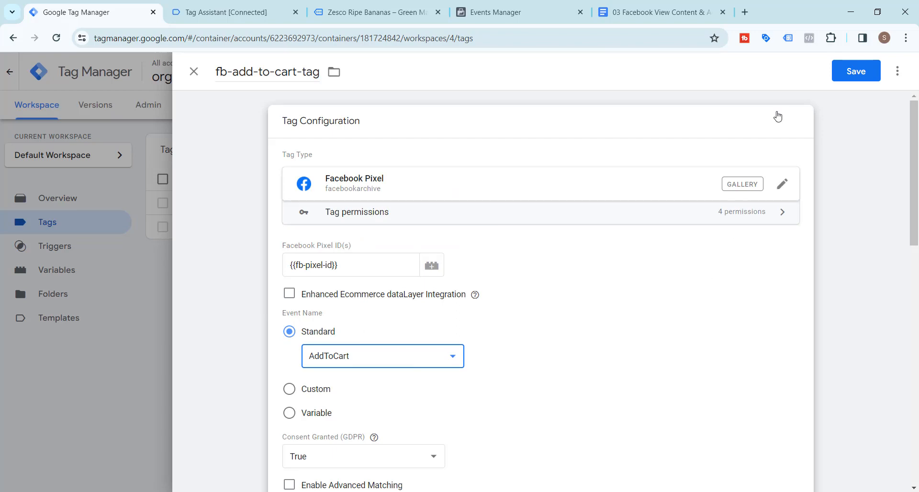
Step: Assign the Add To Cart Trigger to fb-add-to-cart-tag and save the tag
click(859, 75)
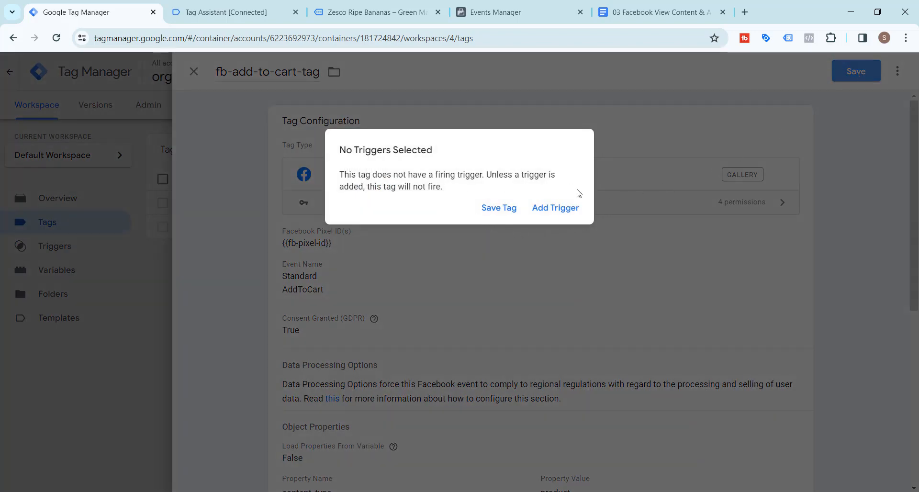
click(564, 209)
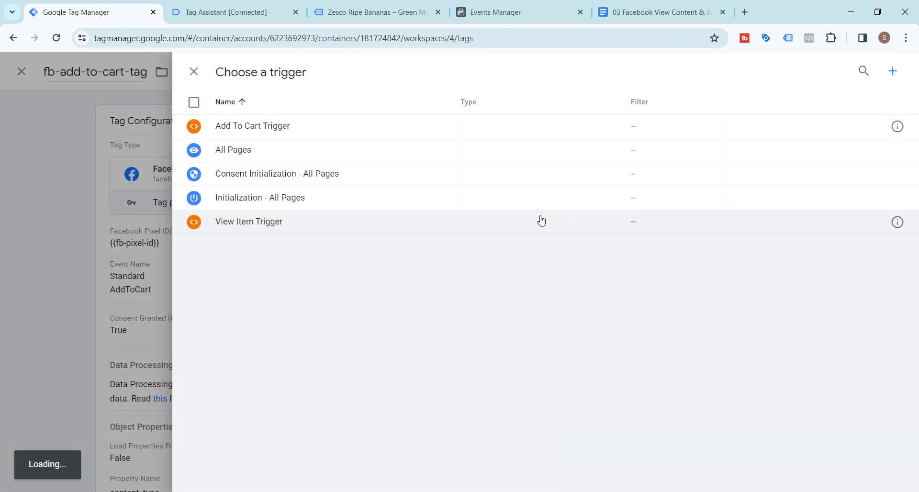
click(264, 124)
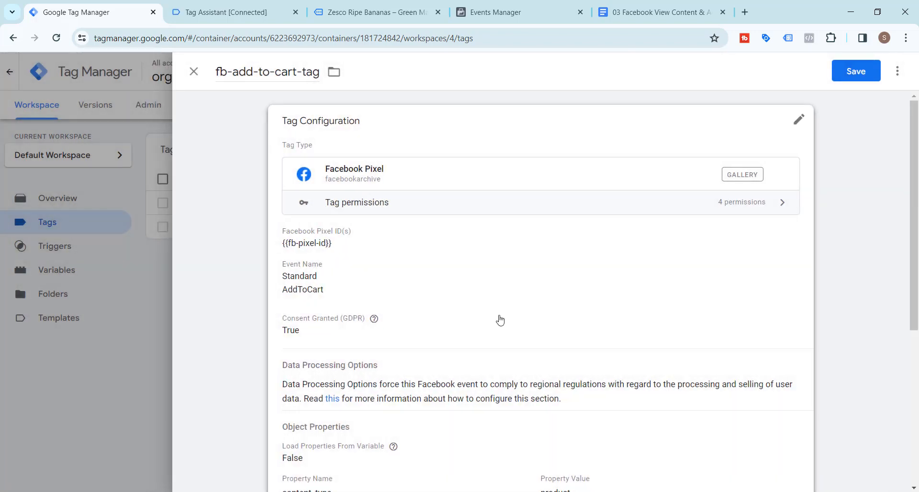
scroll(396, 451, up, 6)
mouse_move(400, 449)
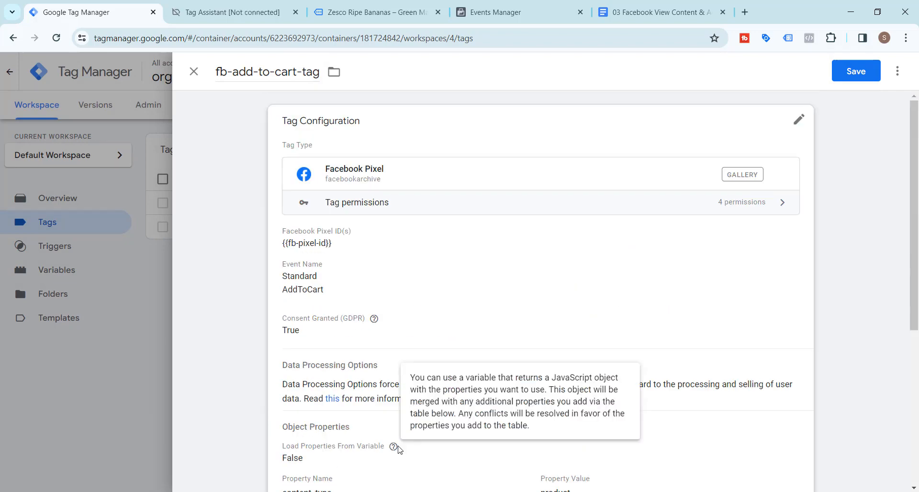
click(849, 73)
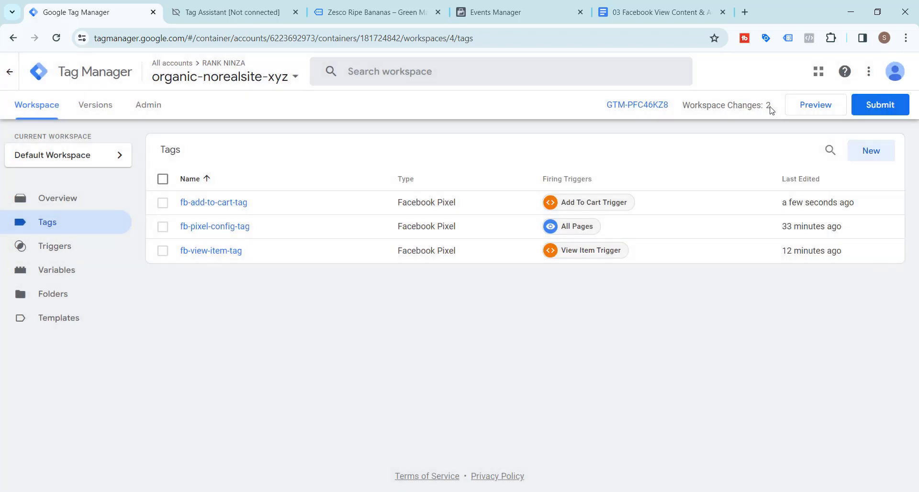
Step: Submit and publish the workspace changes to the Live environment without a version name or description
click(880, 106)
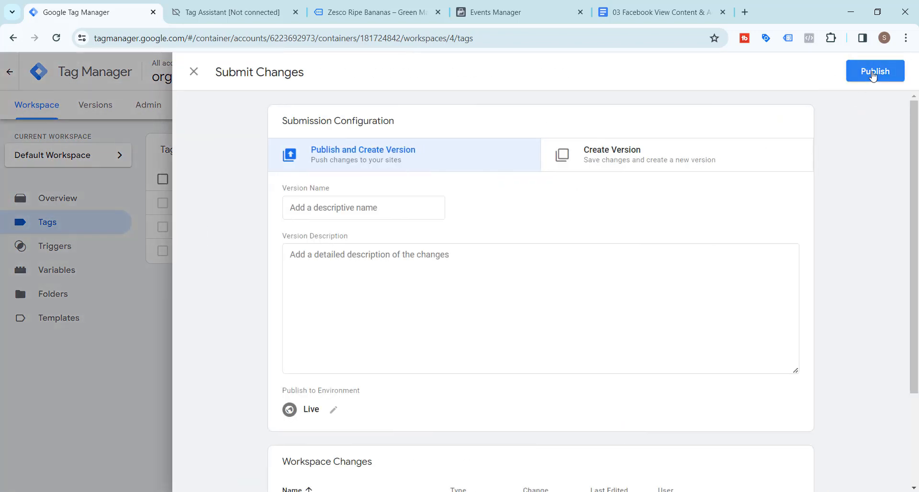
click(873, 75)
click(614, 430)
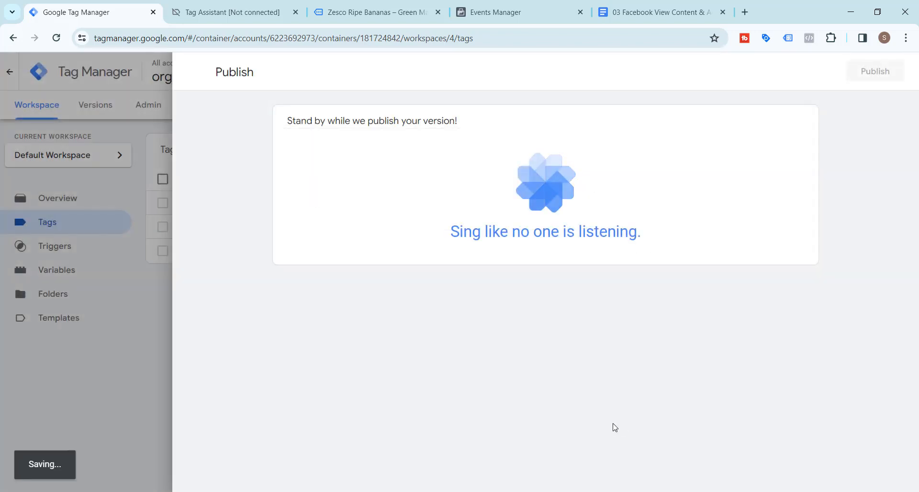
click(820, 491)
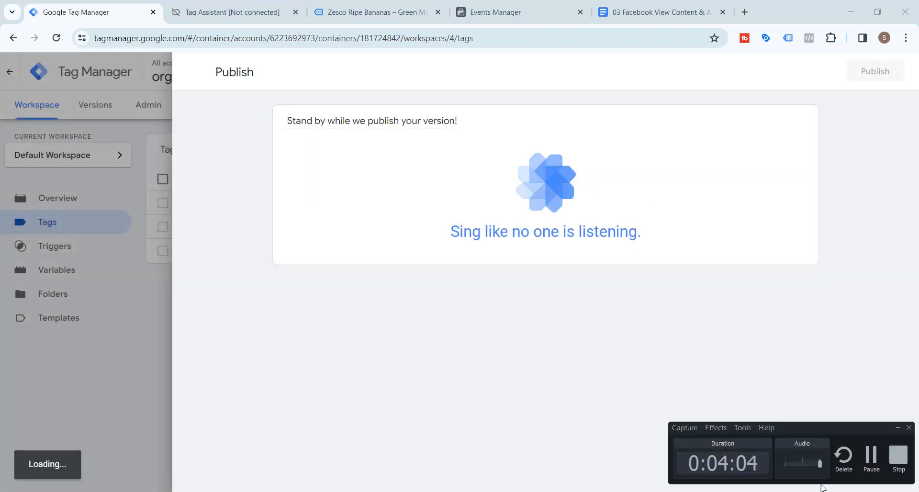
click(871, 461)
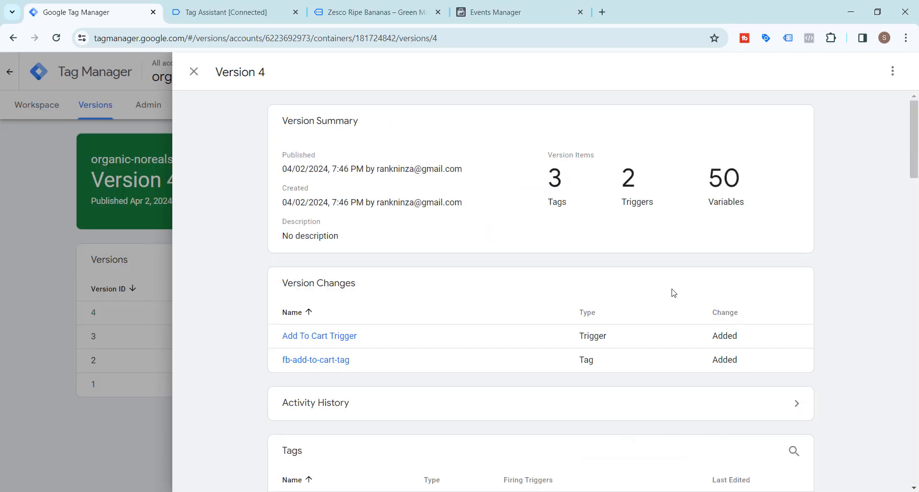
Step: Close the version summary, return to the workspace and start a preview session for the container
click(194, 71)
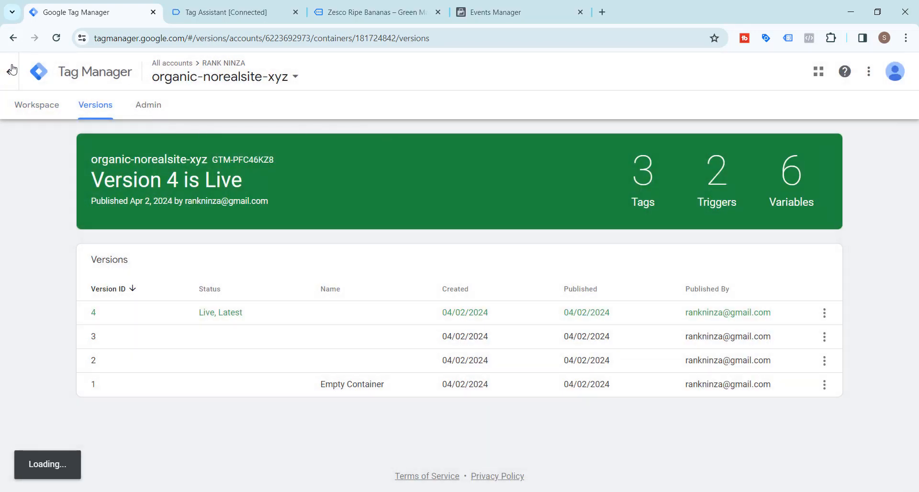
click(27, 107)
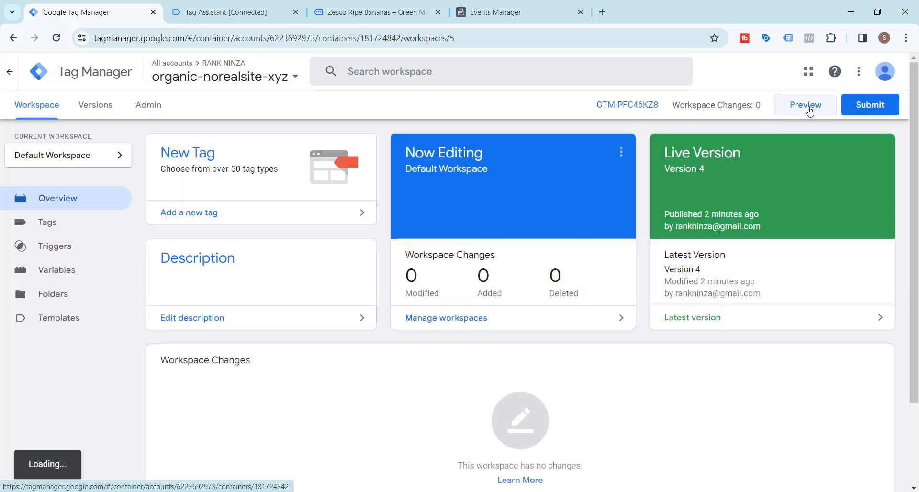
click(809, 110)
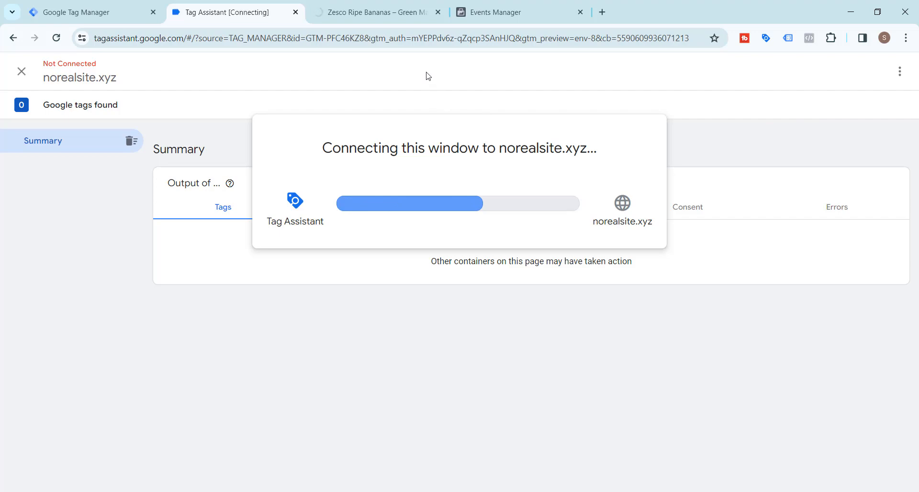
Step: Switch to Events Manager and clear the recorded test event activity of the Organic No Real Site Pixel
click(519, 11)
click(846, 367)
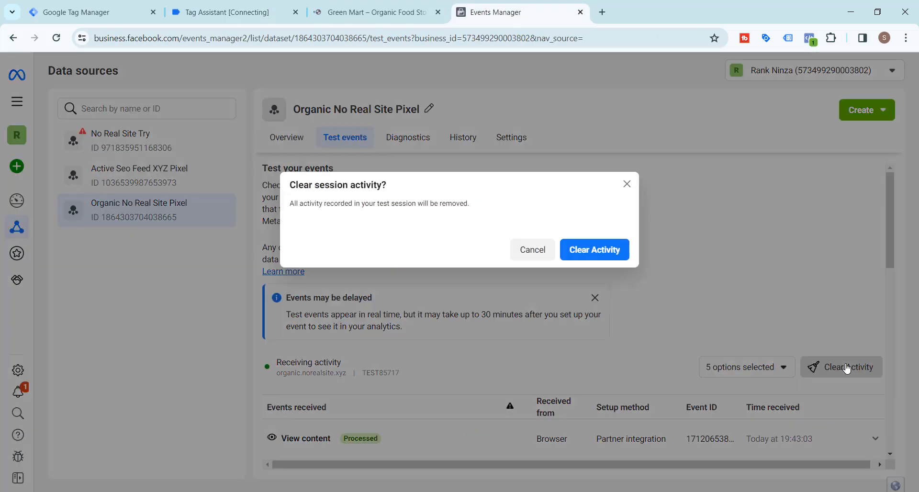
click(604, 251)
scroll(639, 267, down, 1)
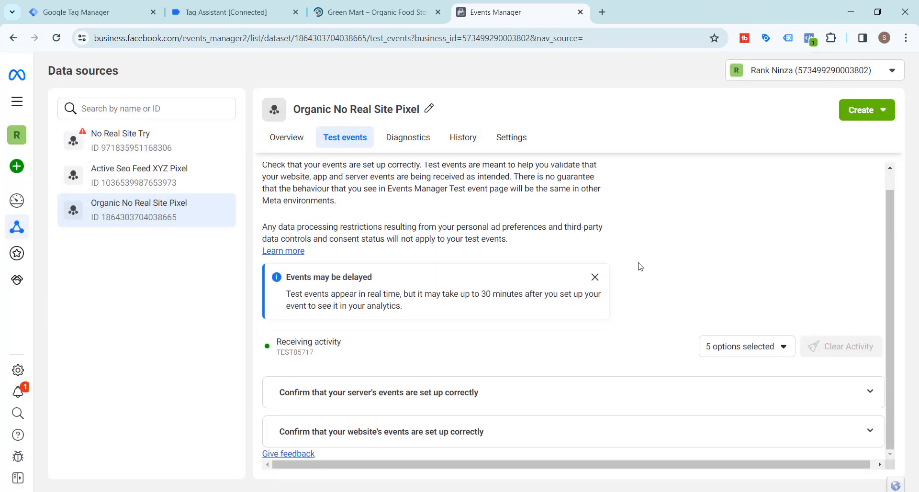
Step: Switch to the Green Mart store and open the Orange Peel Zest product from Daily Chilled Vegetables
click(371, 11)
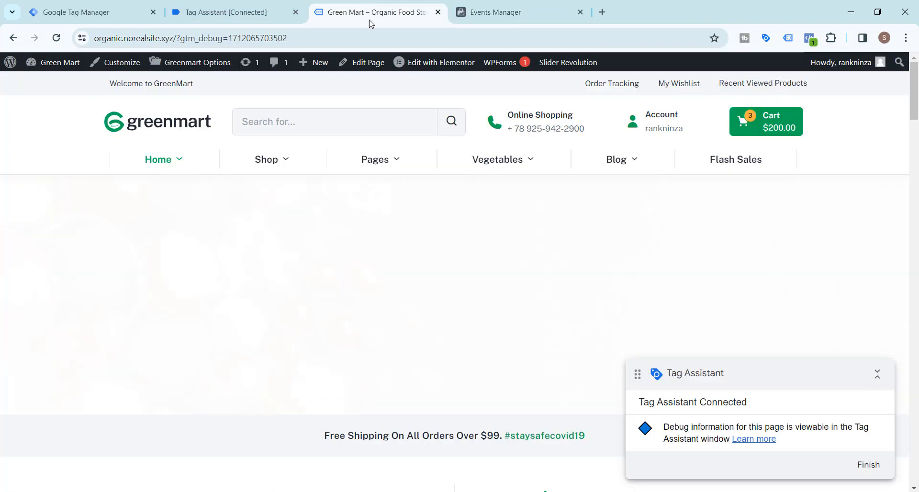
scroll(213, 123, down, 5)
scroll(45, 201, down, 10)
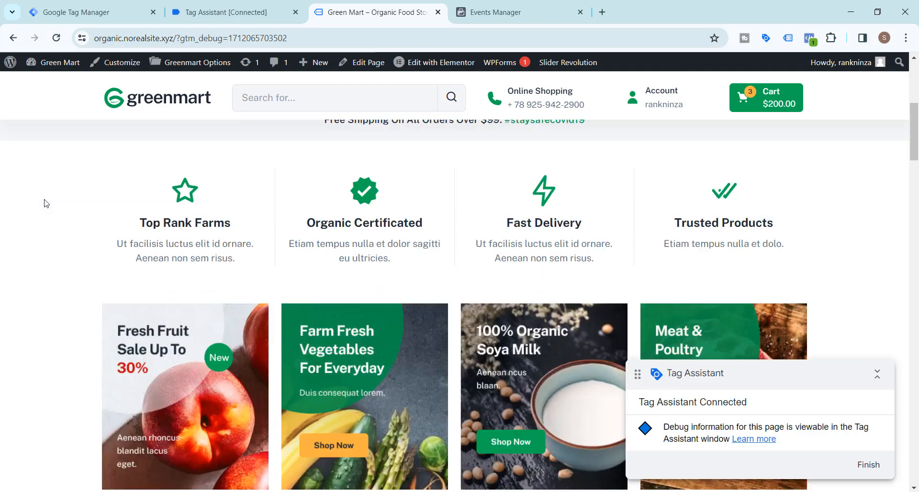
click(307, 311)
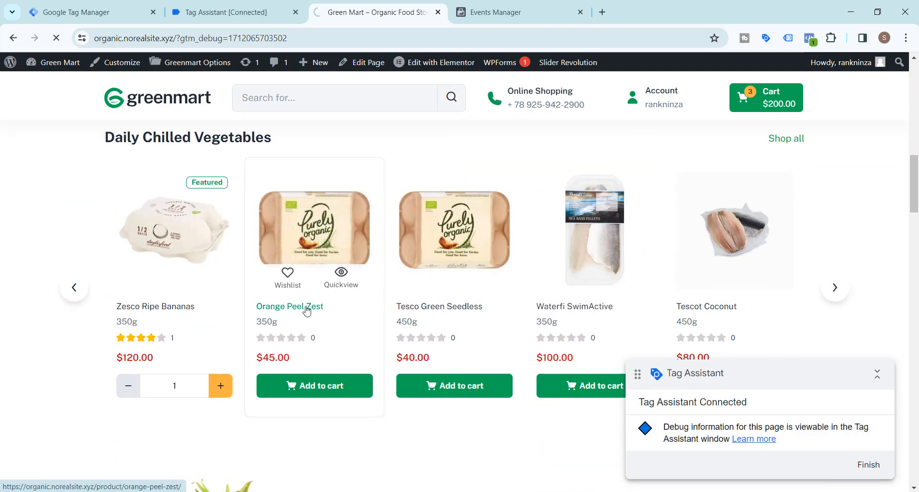
Step: Check the fired tags in Tag Assistant and the received test events in Events Manager for the product page visit
click(493, 12)
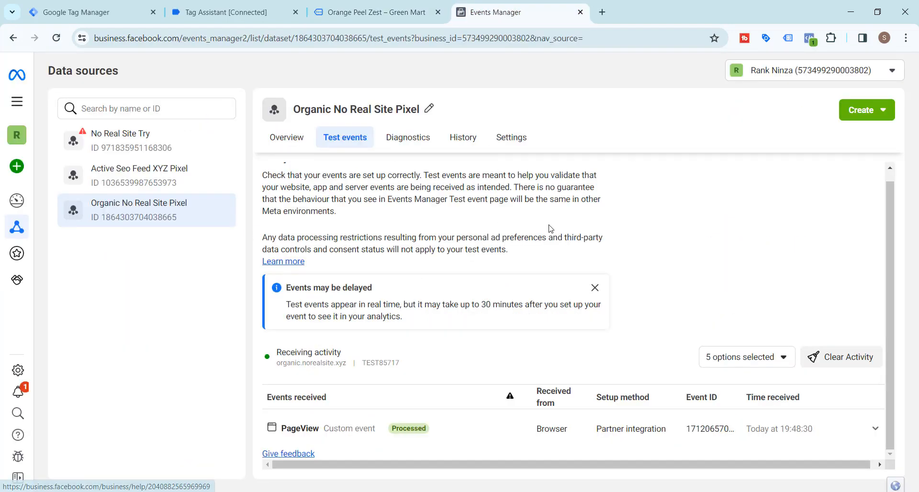
click(210, 5)
click(447, 280)
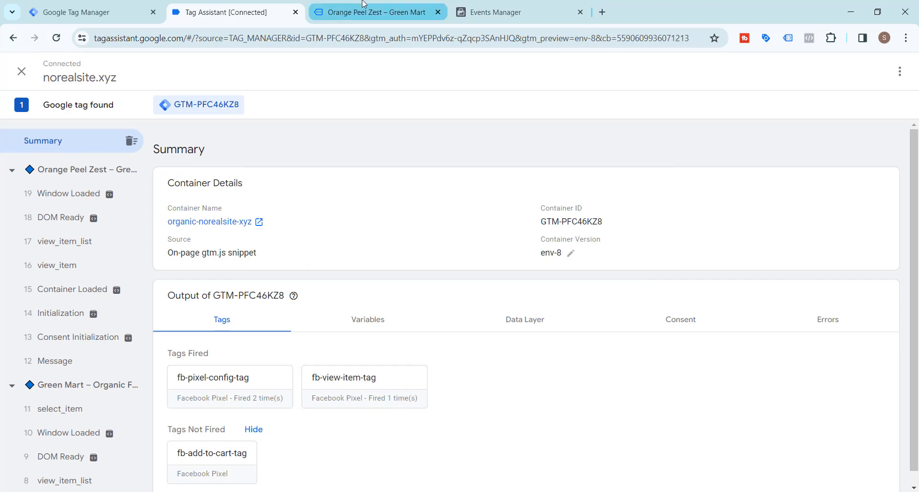
click(498, 12)
scroll(361, 393, down, 2)
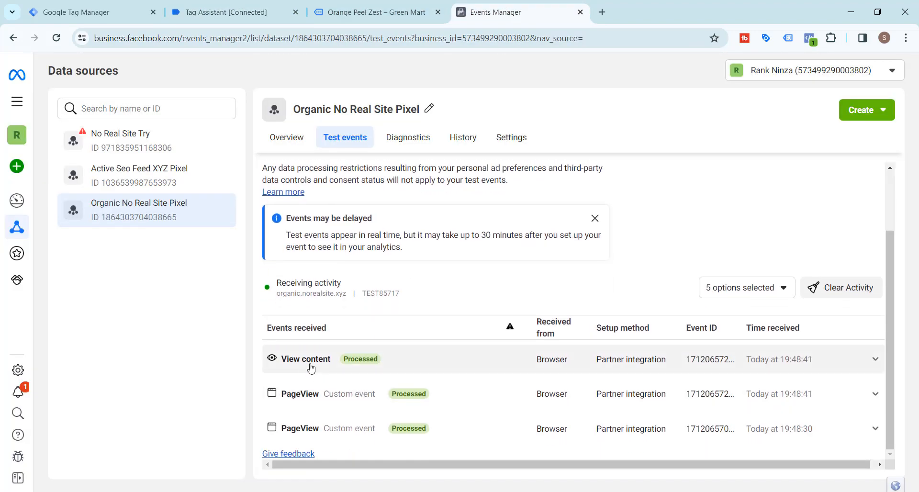
Step: Add one Orange Peel Zest to the cart on the store page and check in Tag Assistant whether fb-add-to-cart-tag fired
click(366, 12)
scroll(225, 277, down, 3)
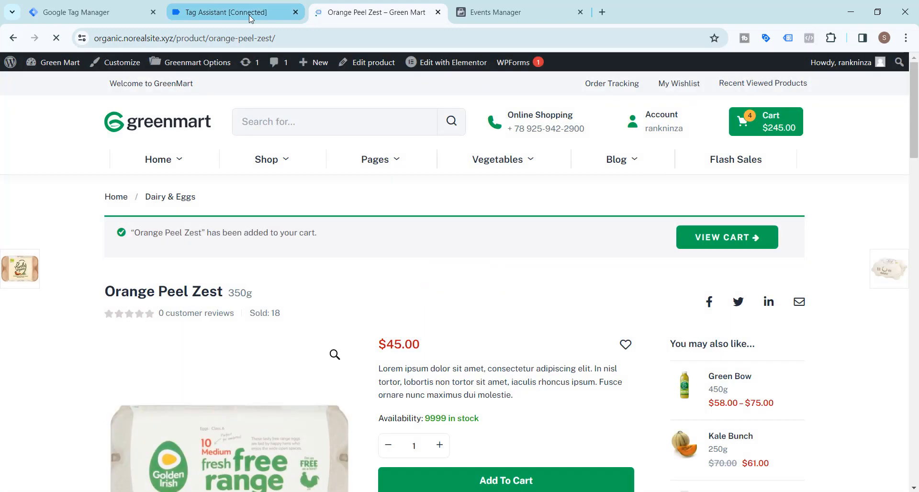
click(245, 12)
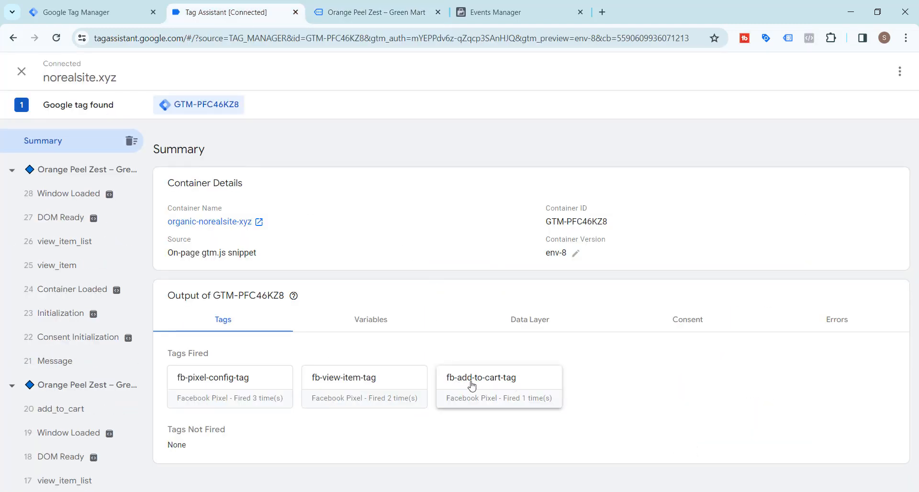
click(355, 3)
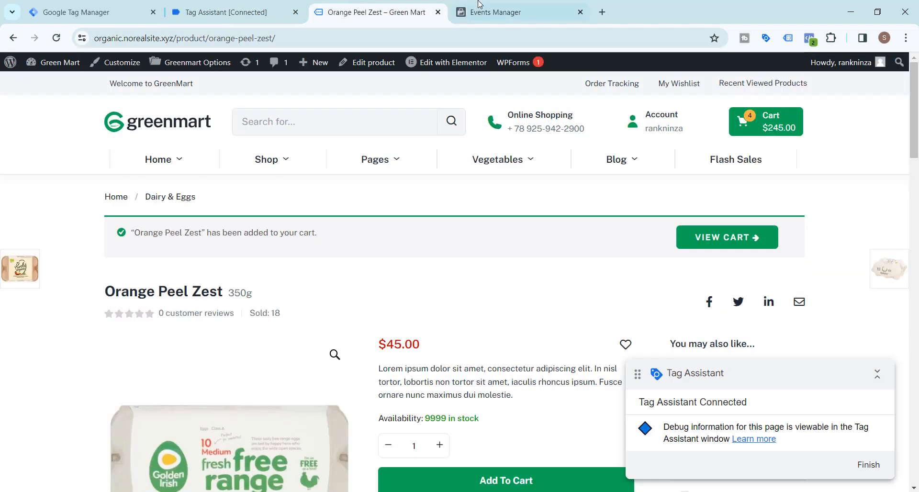
Step: Expand the Add to cart test event in Events Manager and show all of its parameters
click(488, 12)
scroll(420, 218, down, 3)
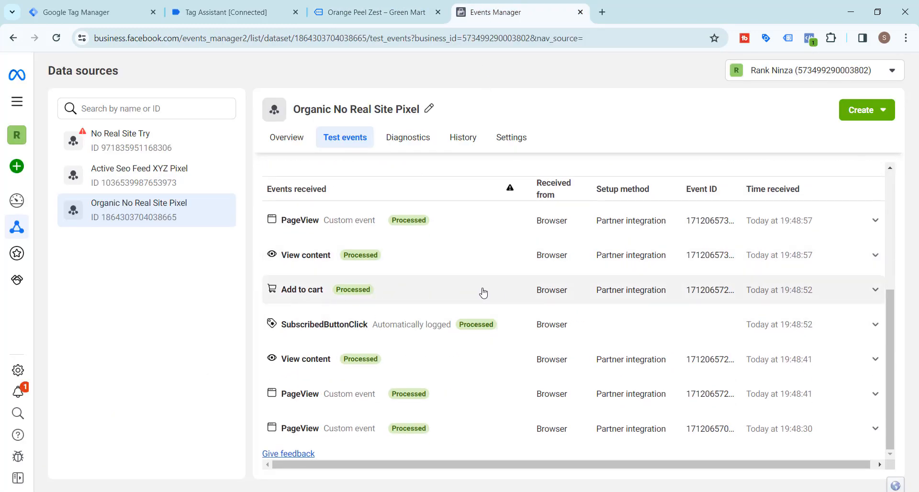
click(875, 291)
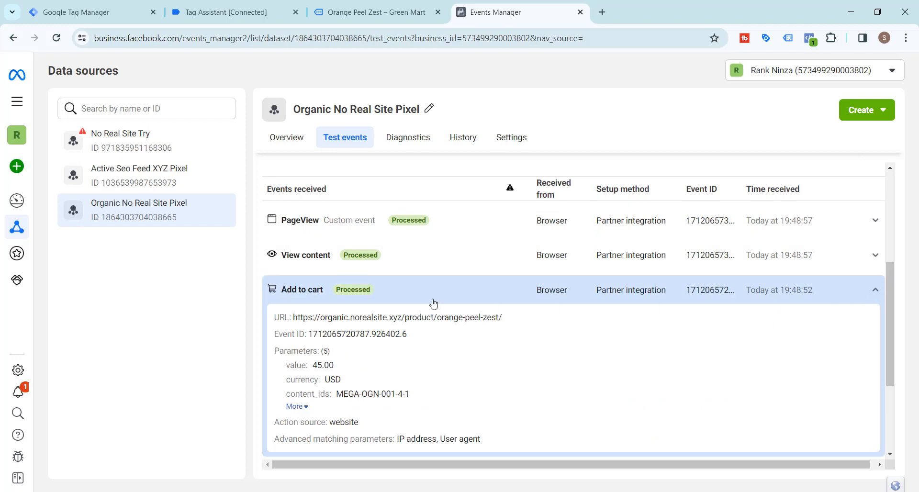
scroll(378, 323, down, 1)
click(305, 349)
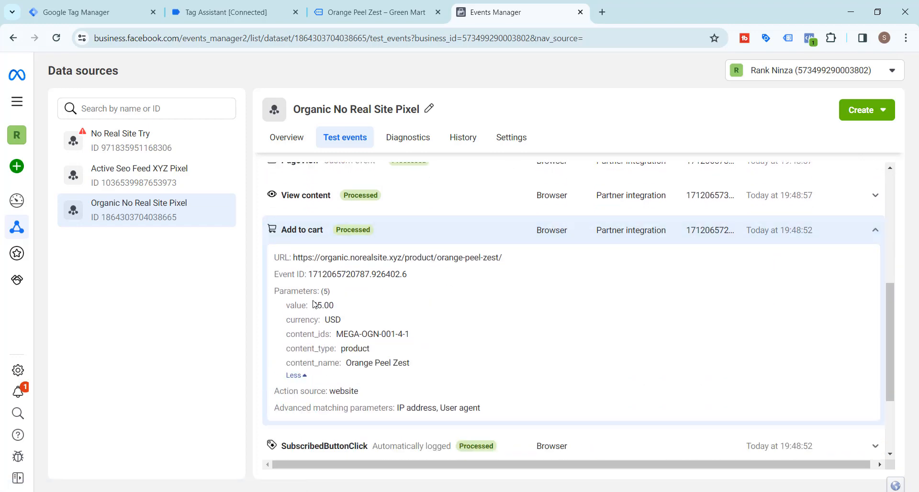
Step: Compare the Add to cart event's value, currency, ID, type and name parameters with the Orange Peel Zest product page
click(330, 11)
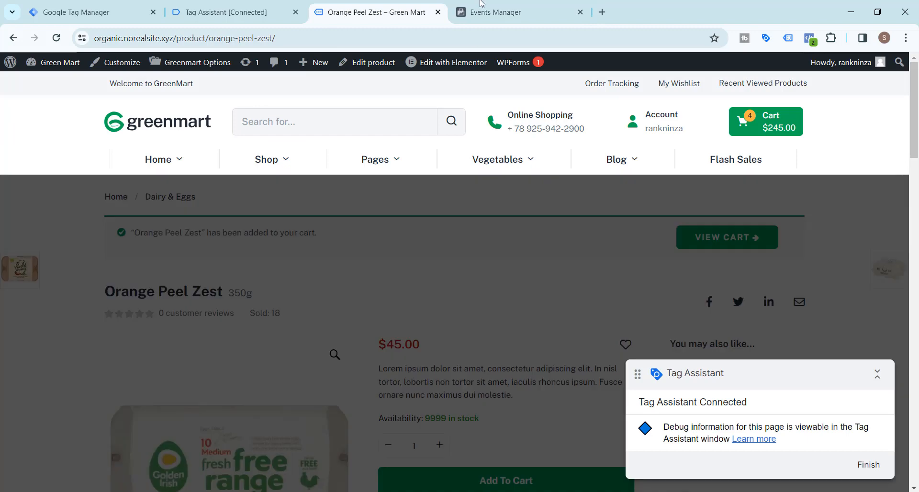
click(481, 5)
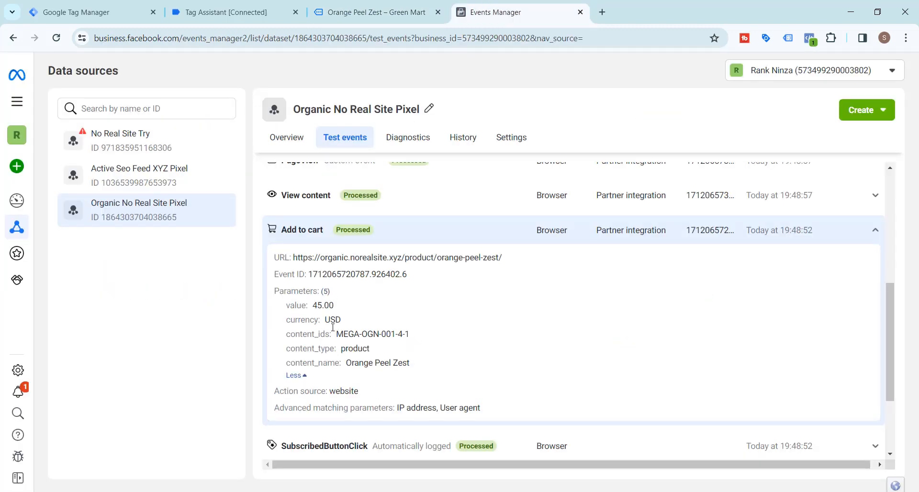
scroll(349, 320, down, 1)
scroll(467, 256, down, 1)
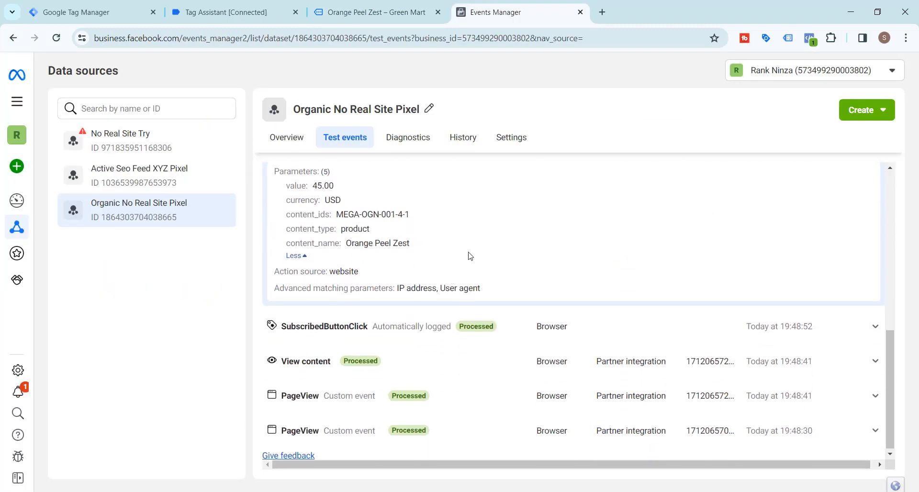
scroll(476, 277, up, 2)
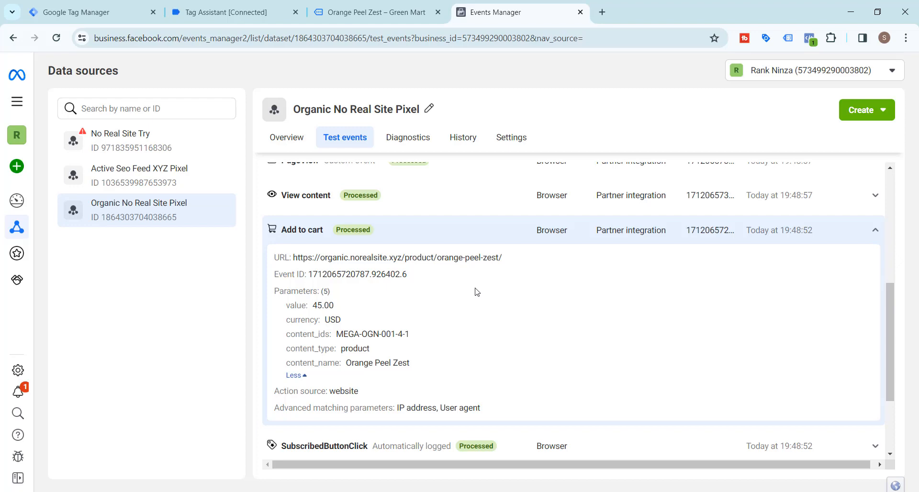
click(833, 491)
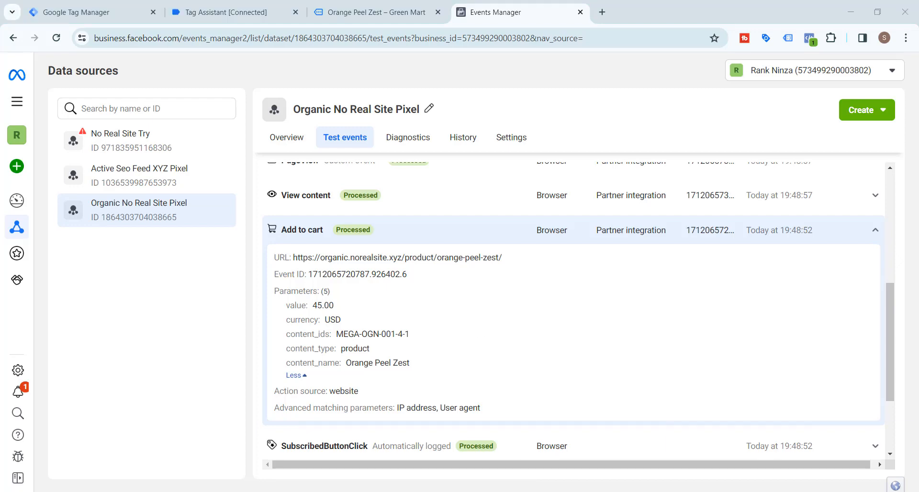